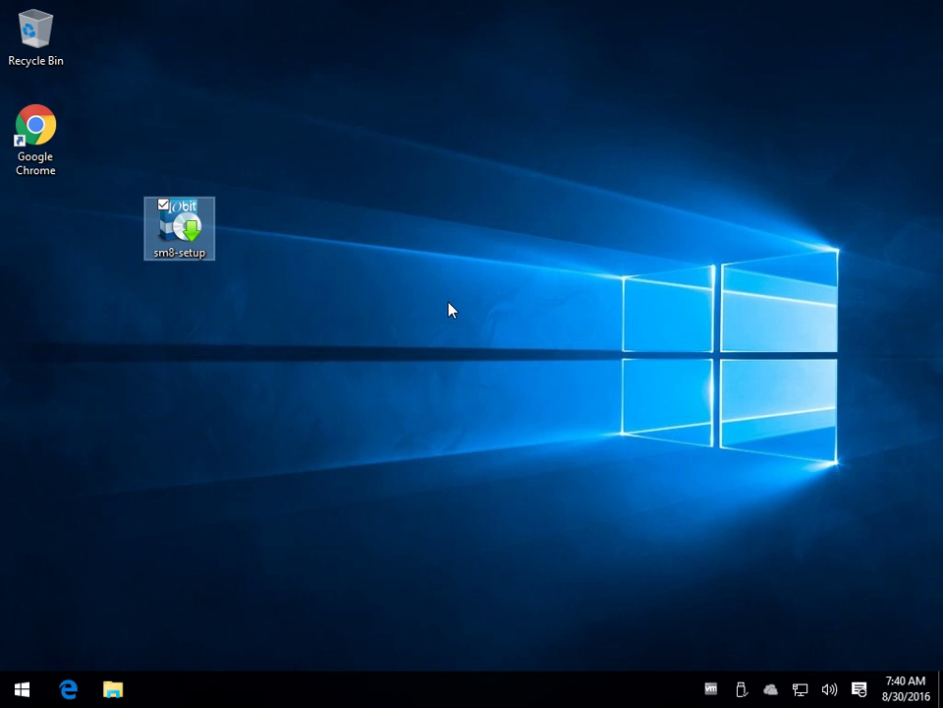
Step: Run the sm8-setup installer and install Start Menu 8 into the default folder C:\Program Files (x86)\IObit\Classic Start
{"action": "double_click", "coordinate": [187, 232]}
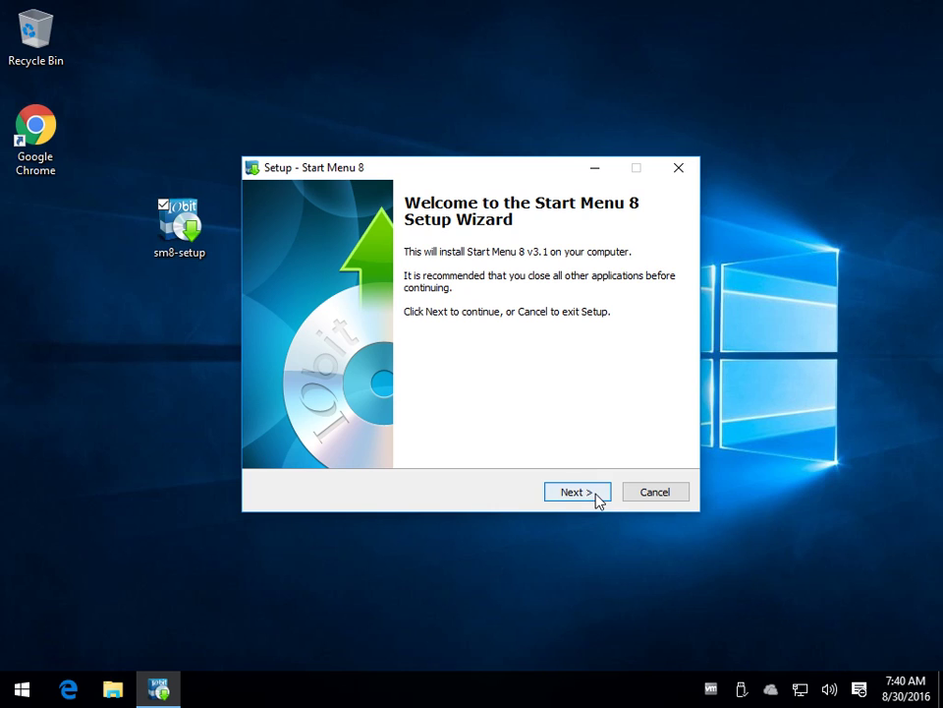
{"action": "left_click", "coordinate": [597, 496]}
{"action": "left_click", "coordinate": [596, 497]}
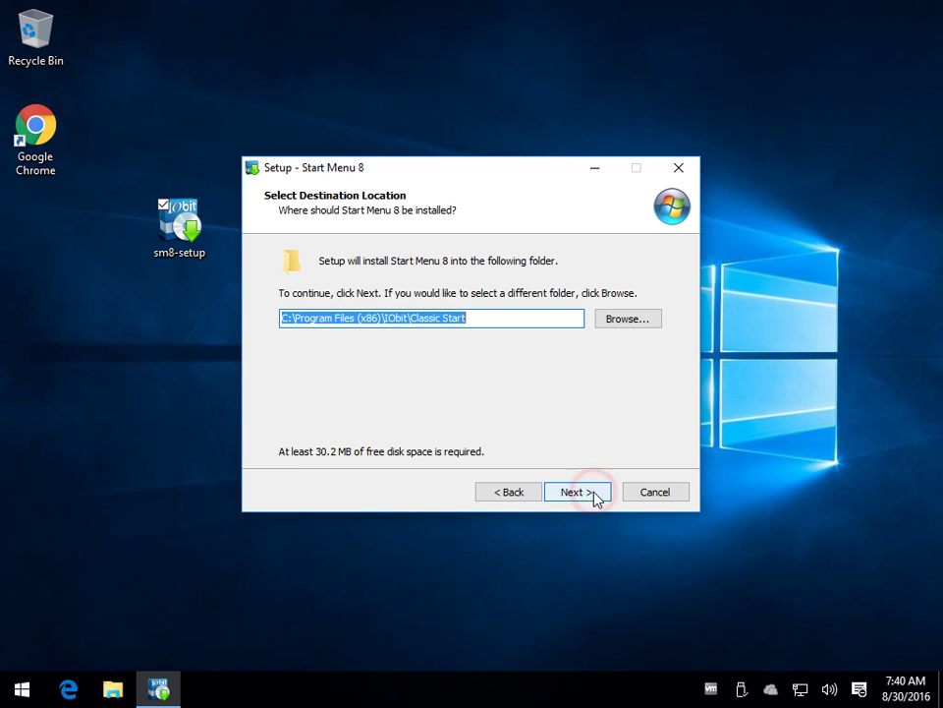
{"action": "left_click", "coordinate": [593, 494]}
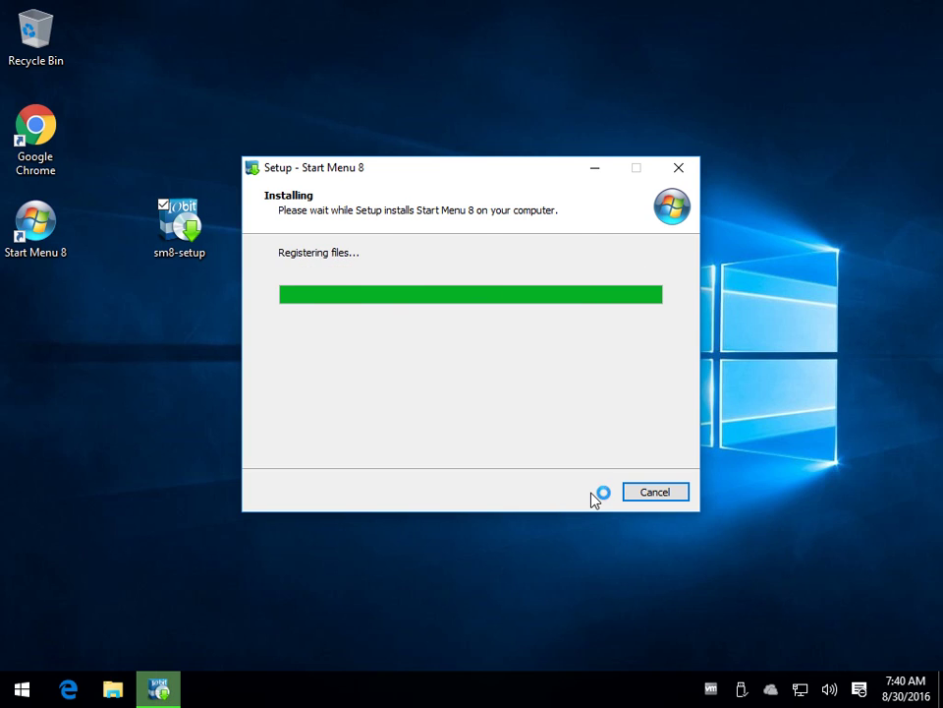
{"action": "left_click", "coordinate": [600, 497]}
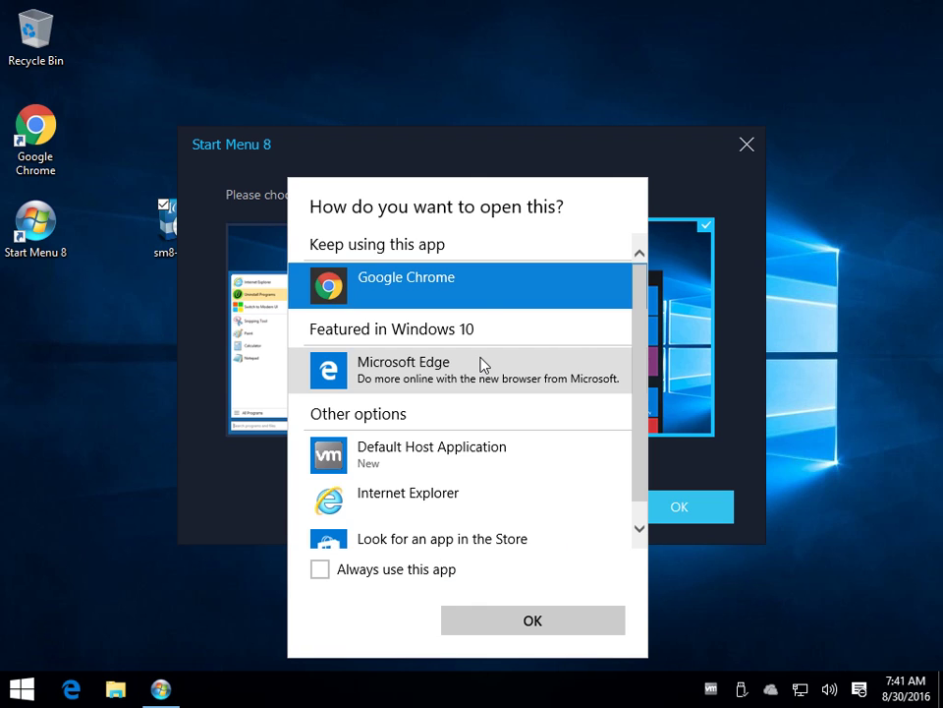
Step: Open the post-install web page in Google Chrome and close it, and choose the Flat style for the Start menu
{"action": "left_click", "coordinate": [478, 629]}
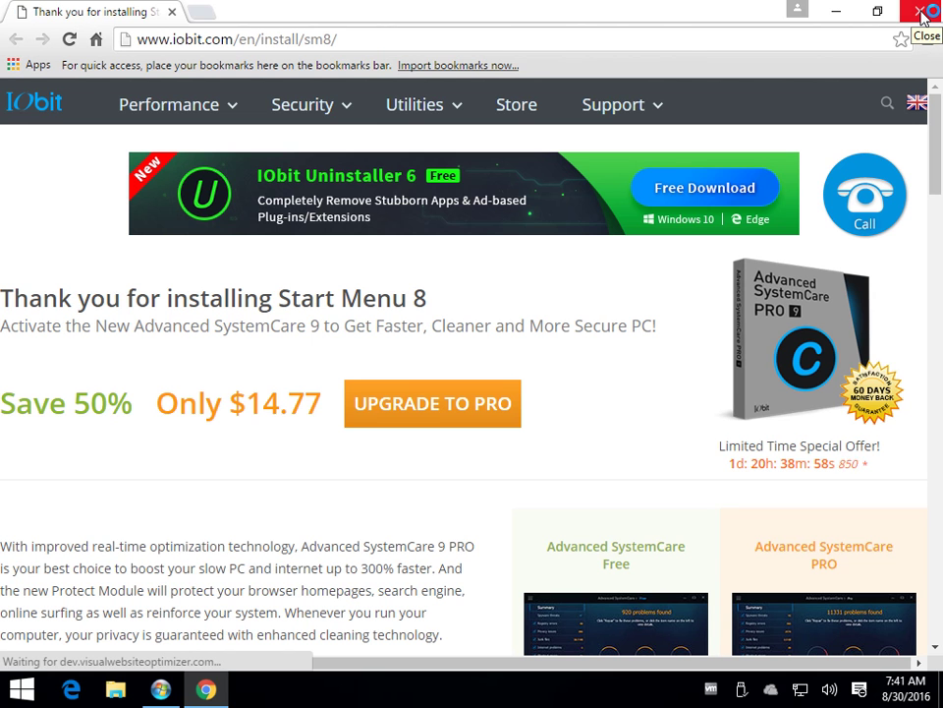
{"action": "left_click", "coordinate": [922, 12]}
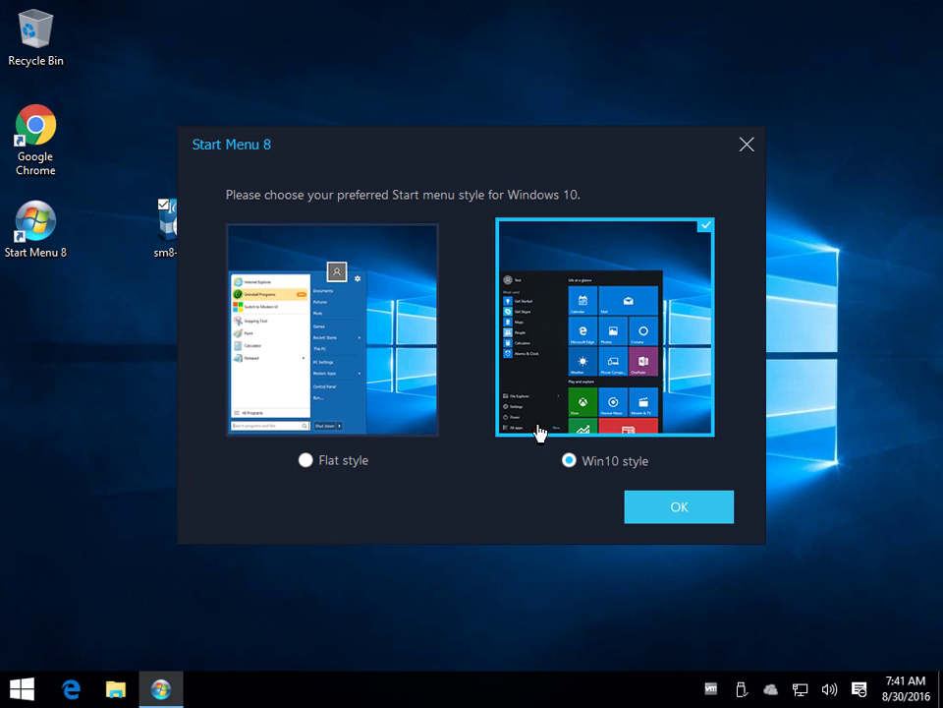
{"action": "left_click", "coordinate": [356, 464]}
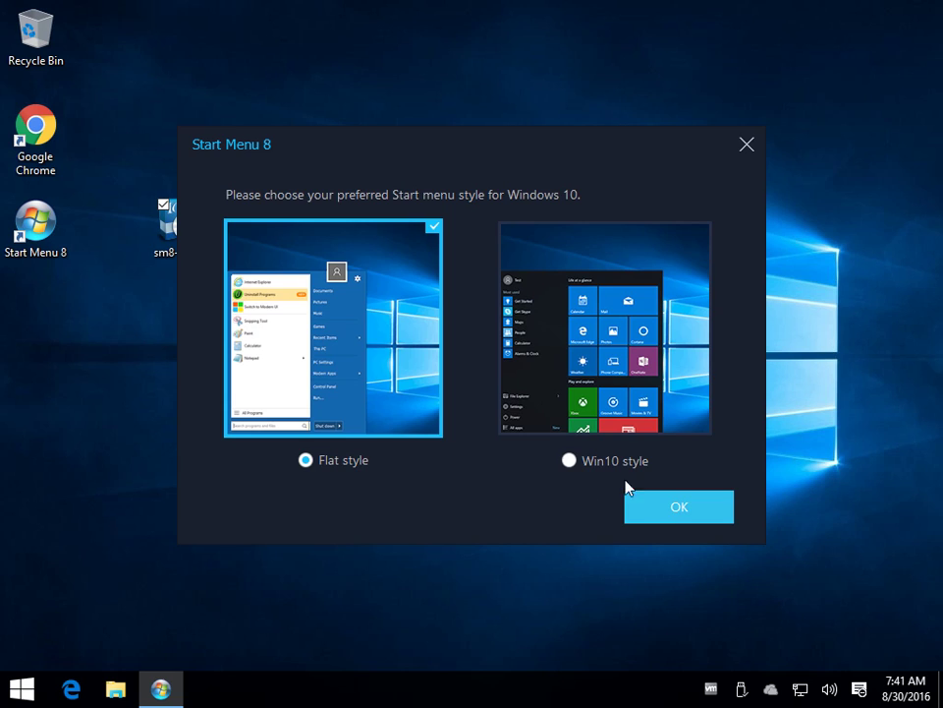
{"action": "left_click", "coordinate": [639, 501]}
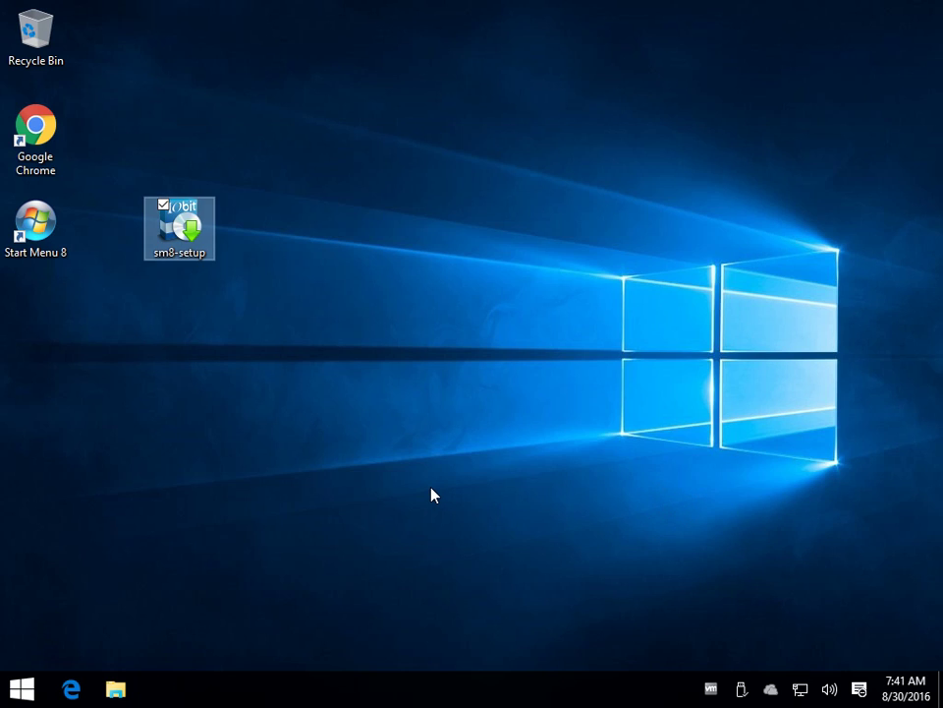
Step: Unpin Advanced SystemCare, Beat Your Enemy!, IObit Malware Fighter and Rule over Your Kingdom from the Start menu
{"action": "left_click", "coordinate": [21, 692]}
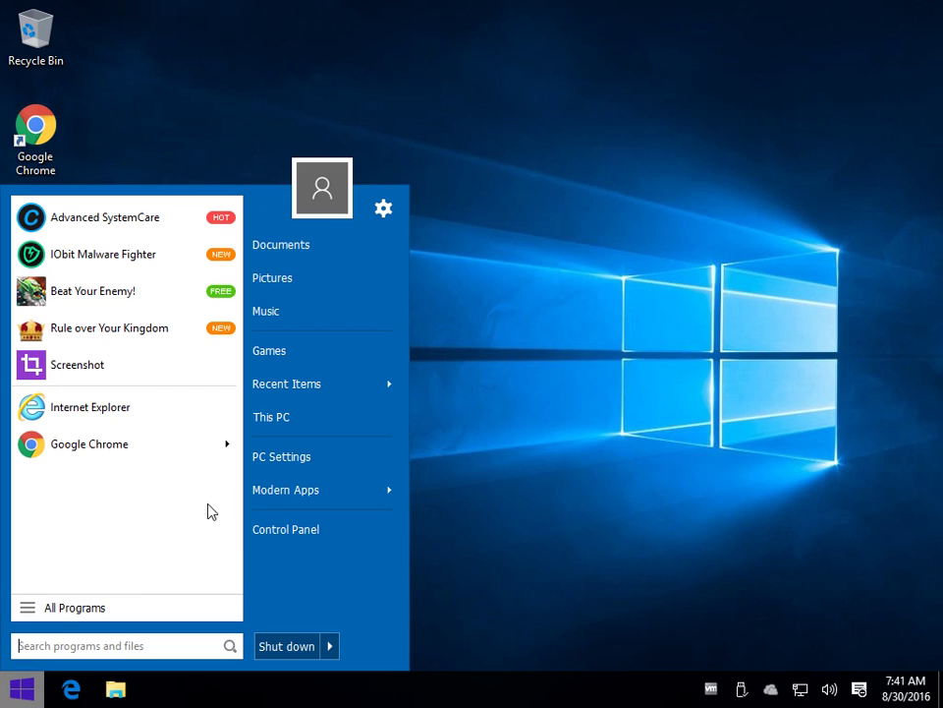
{"action": "right_click", "coordinate": [82, 217]}
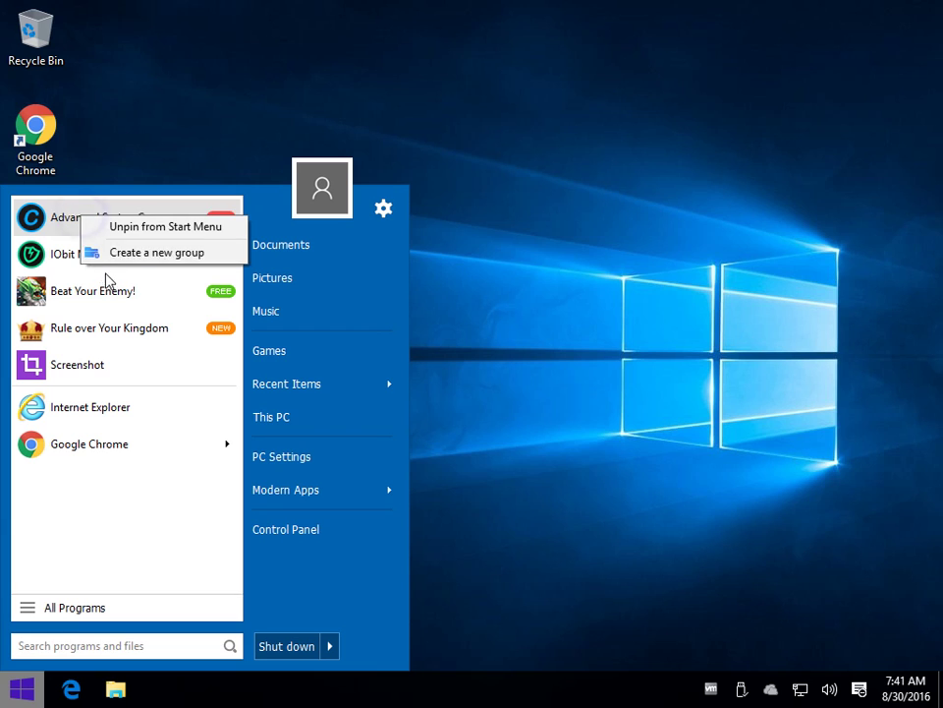
{"action": "left_click", "coordinate": [158, 227]}
{"action": "right_click", "coordinate": [126, 242]}
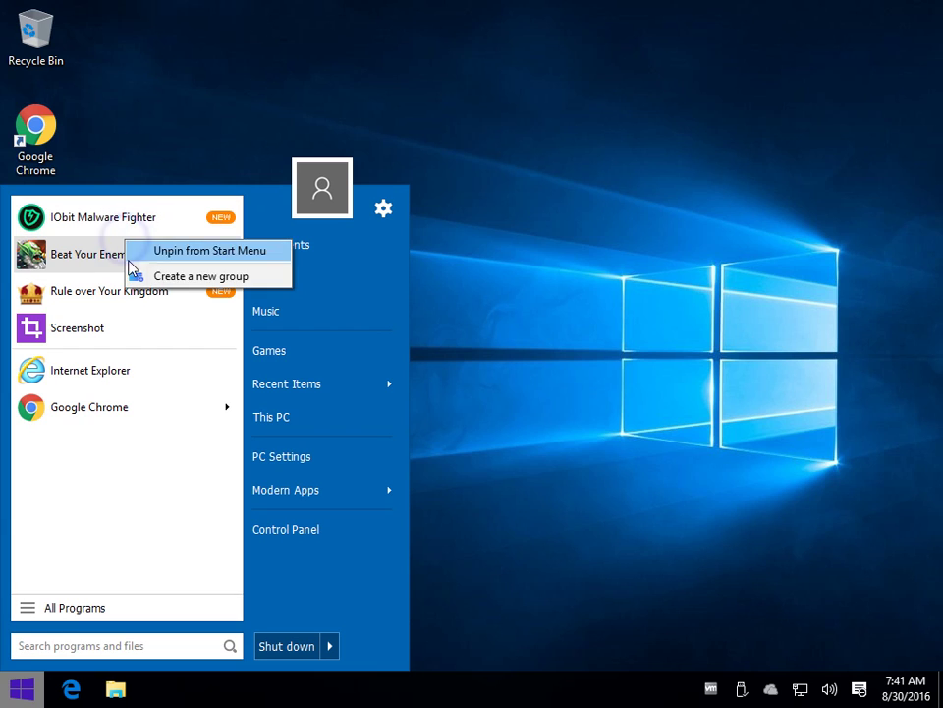
{"action": "left_click", "coordinate": [185, 251]}
{"action": "right_click", "coordinate": [129, 213]}
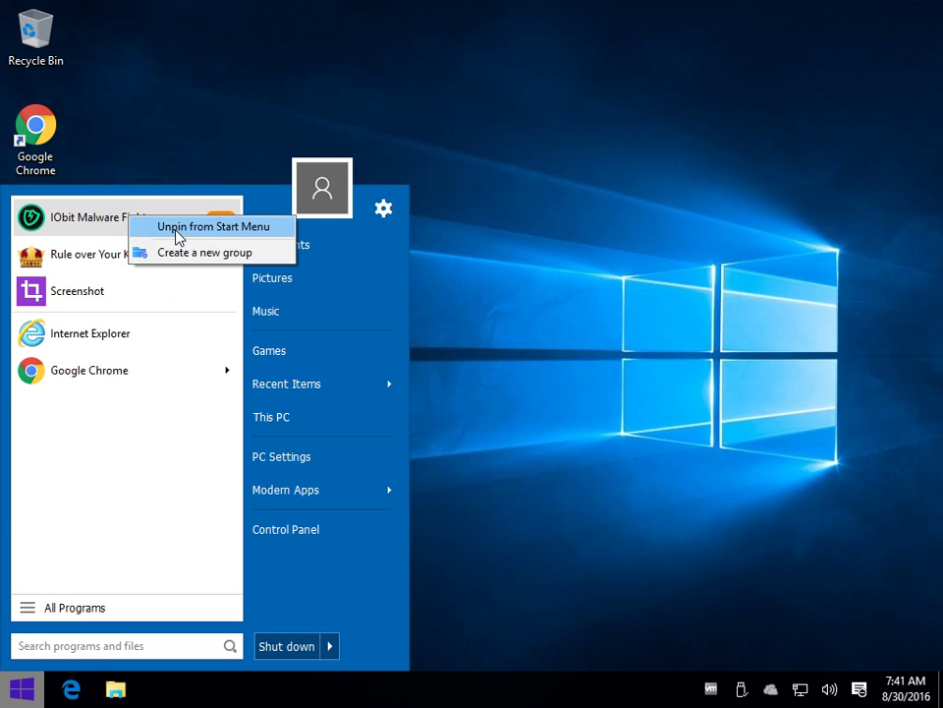
{"action": "left_click", "coordinate": [177, 228]}
{"action": "right_click", "coordinate": [112, 224]}
{"action": "left_click", "coordinate": [187, 220]}
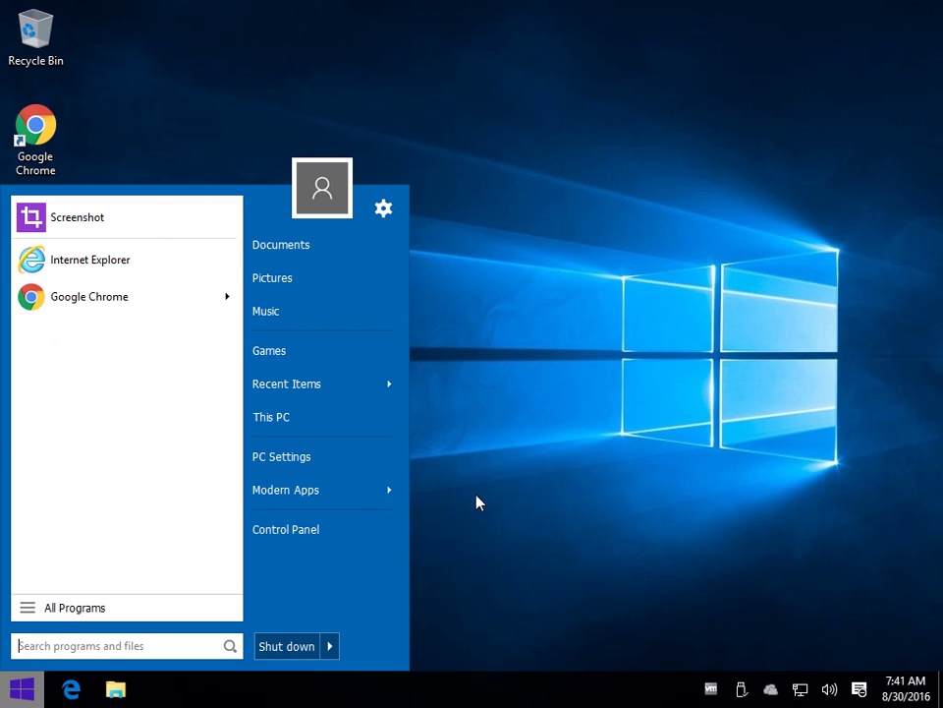
{"action": "mouse_move", "coordinate": [362, 496]}
{"action": "left_click", "coordinate": [773, 417]}
Step: Open the Start Menu 8 settings from its program folder in the Start menu's full program list
{"action": "left_click", "coordinate": [22, 688]}
{"action": "left_click", "coordinate": [85, 608]}
{"action": "left_click", "coordinate": [84, 338]}
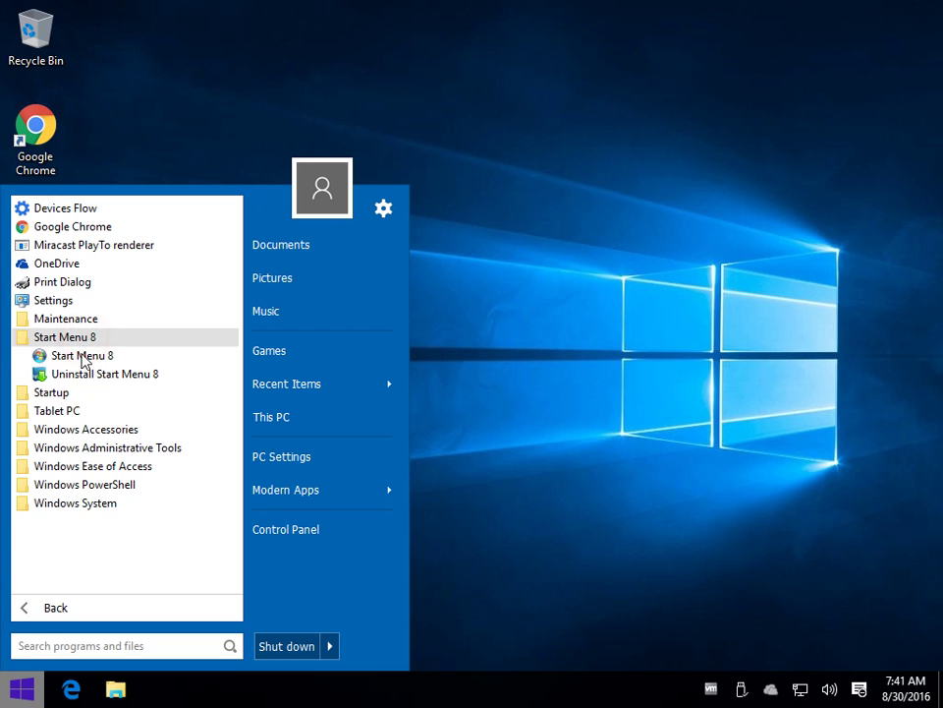
{"action": "left_click", "coordinate": [86, 358]}
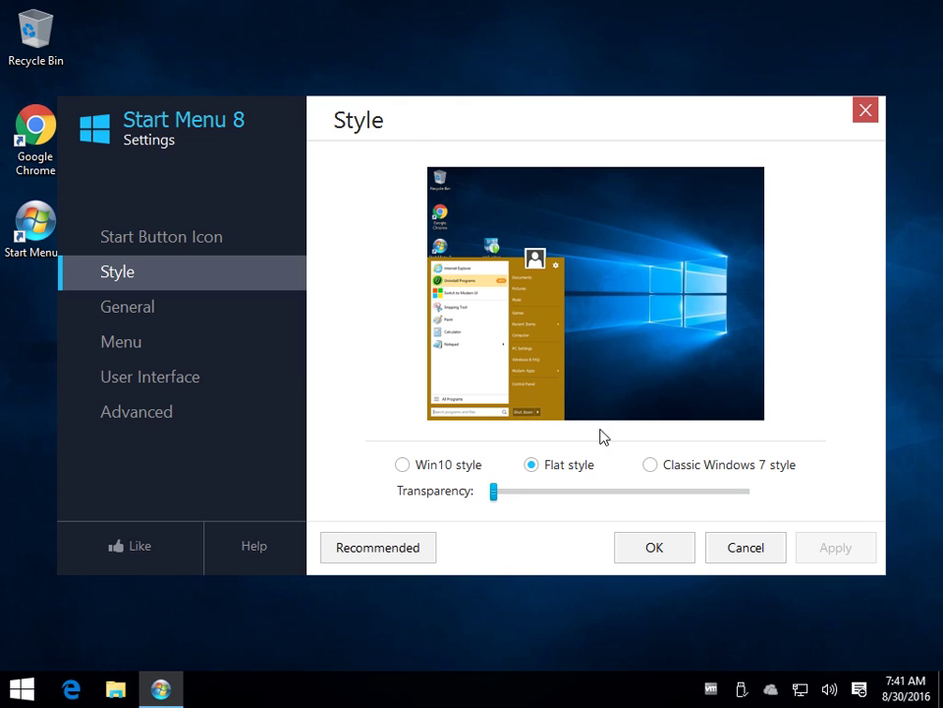
Step: Apply the Classic Windows 7 style and check how the Start menu and its full program list look
{"action": "left_click", "coordinate": [650, 464]}
{"action": "left_click", "coordinate": [836, 556]}
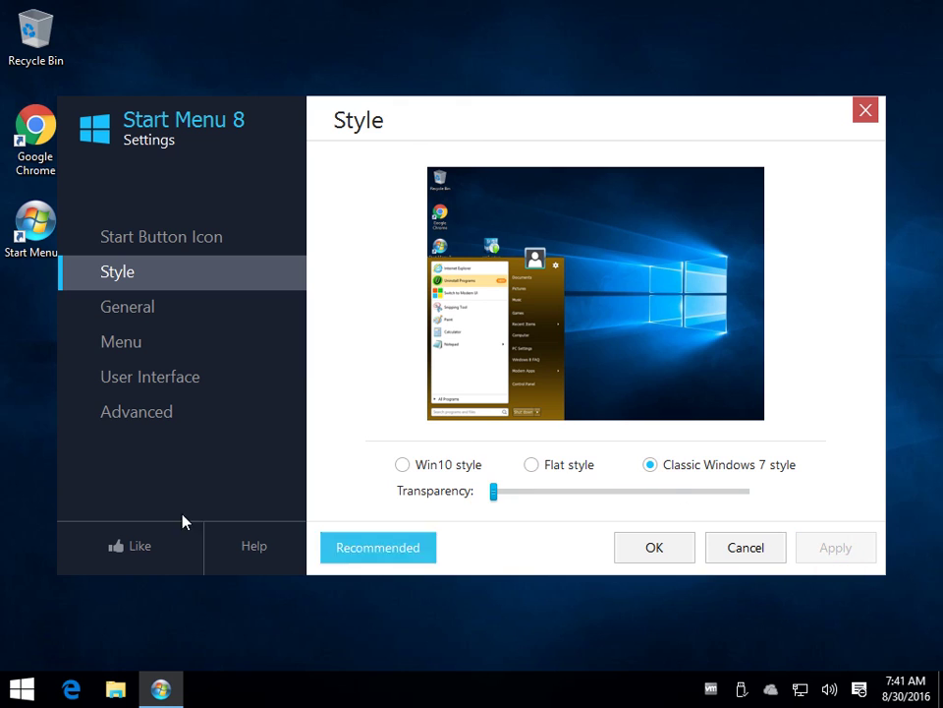
{"action": "left_click", "coordinate": [24, 689]}
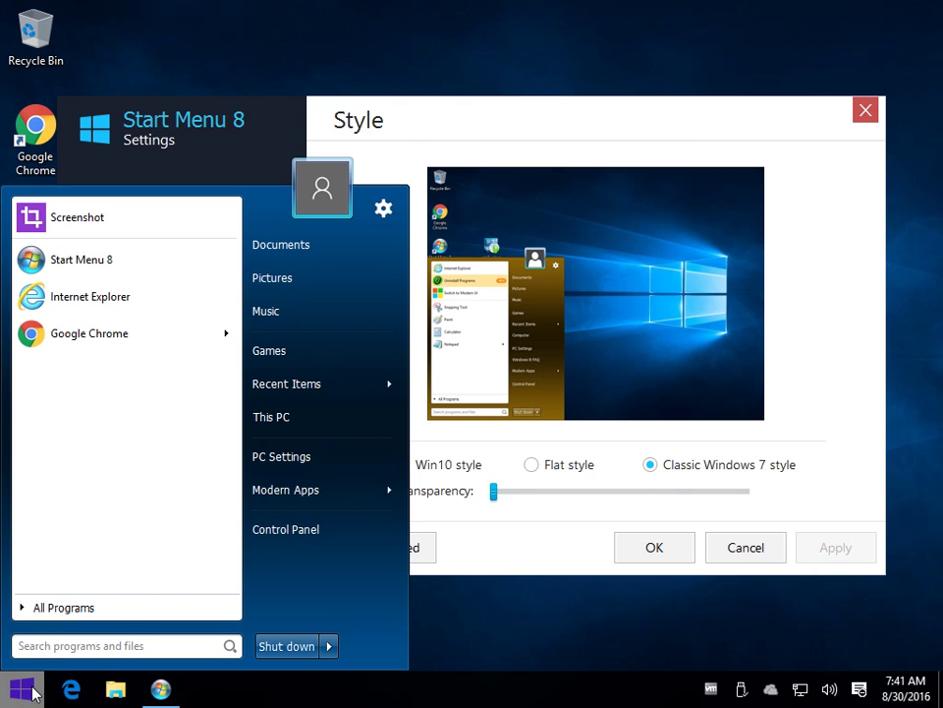
{"action": "left_click", "coordinate": [85, 616]}
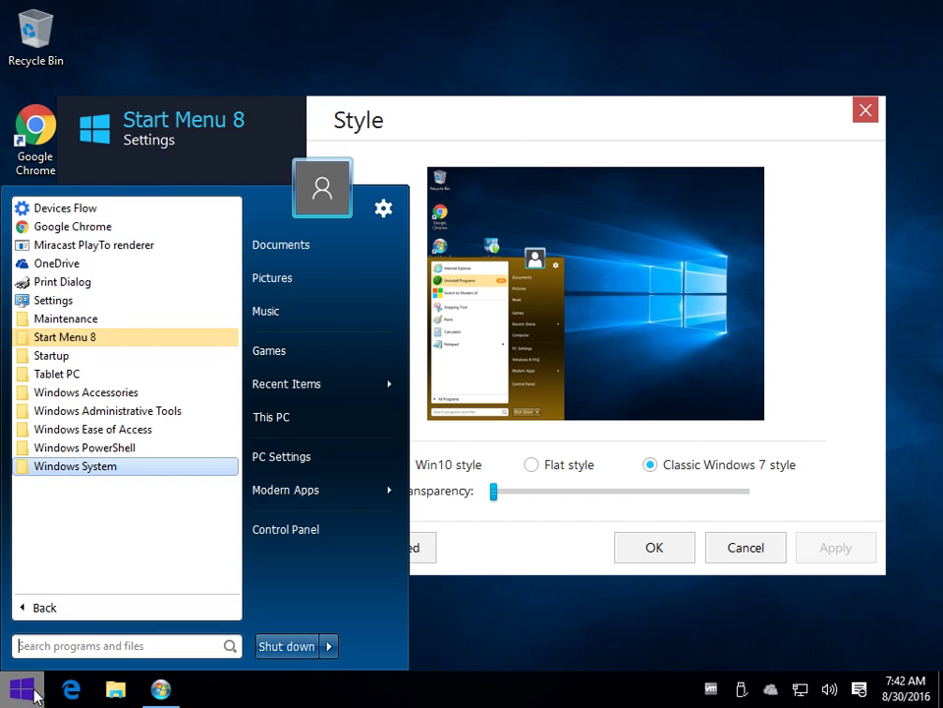
{"action": "left_click", "coordinate": [24, 689]}
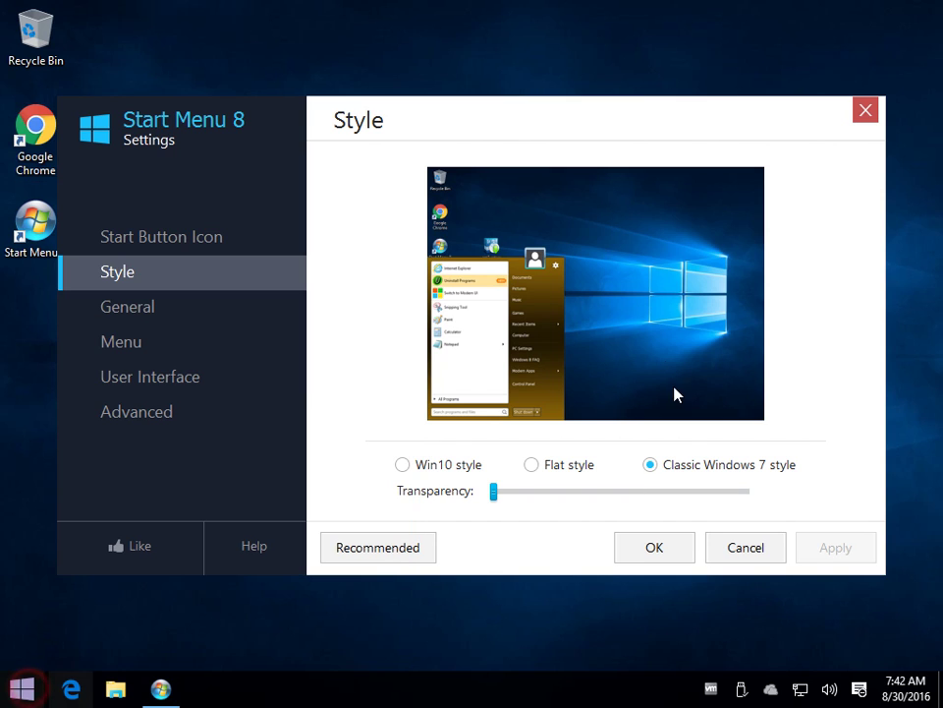
Step: Preview the Win10 style, return to Classic Windows 7 style, and try maximum transparency on the Start menu
{"action": "left_click", "coordinate": [448, 471]}
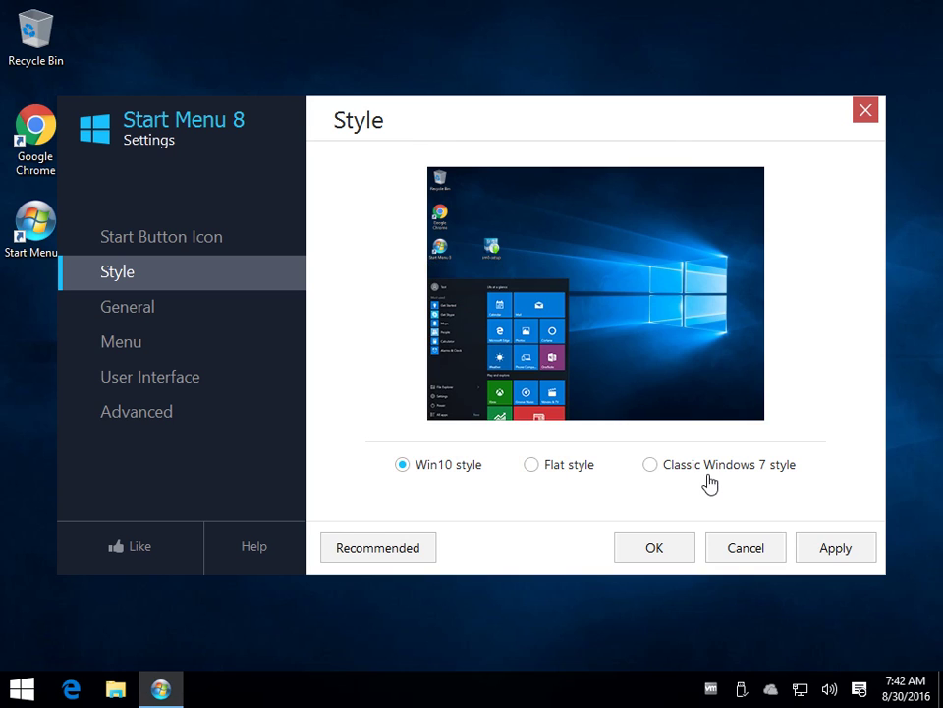
{"action": "left_click", "coordinate": [652, 465]}
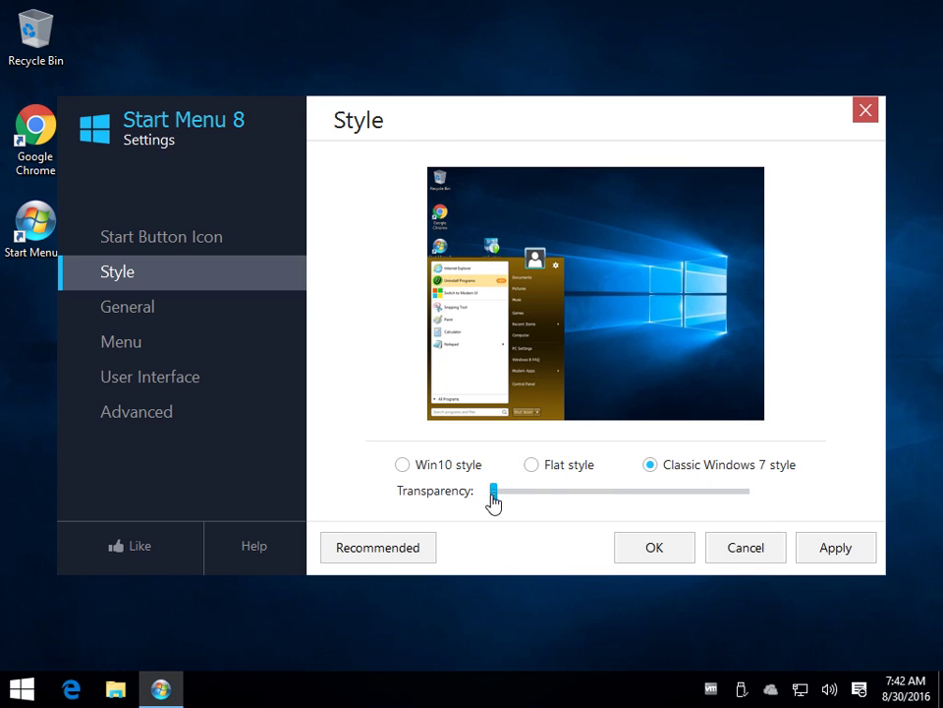
{"action": "left_click_drag", "start_coordinate": [493, 503], "coordinate": [747, 491]}
{"action": "left_click", "coordinate": [834, 542]}
{"action": "left_click", "coordinate": [22, 688]}
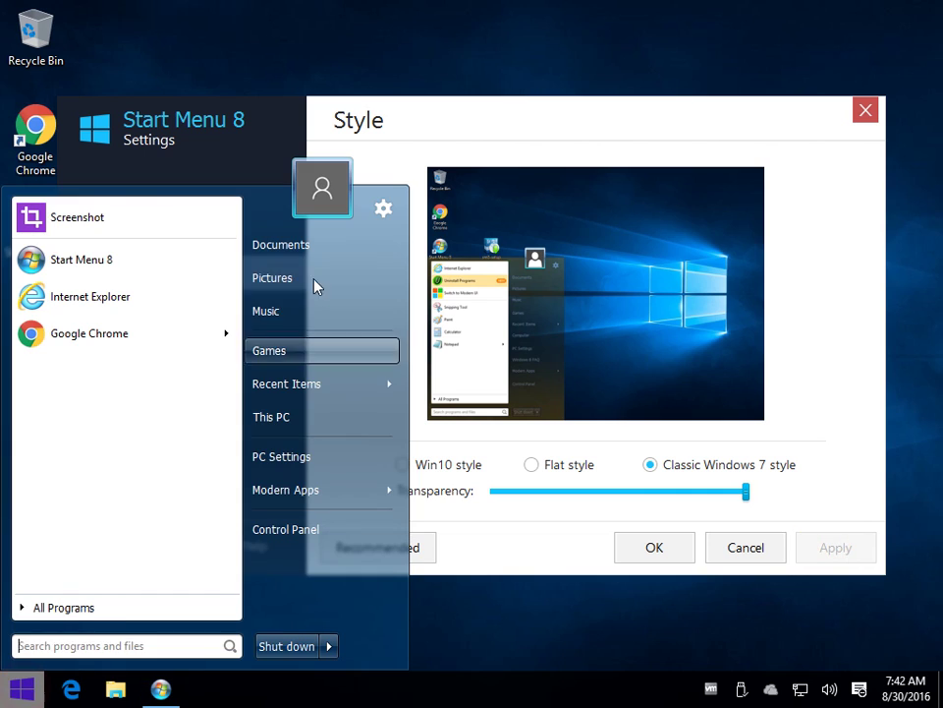
Step: Set the Start menu's transparency back to minimum, apply it, and check the Start menu
{"action": "left_click_drag", "start_coordinate": [739, 494], "coordinate": [493, 491]}
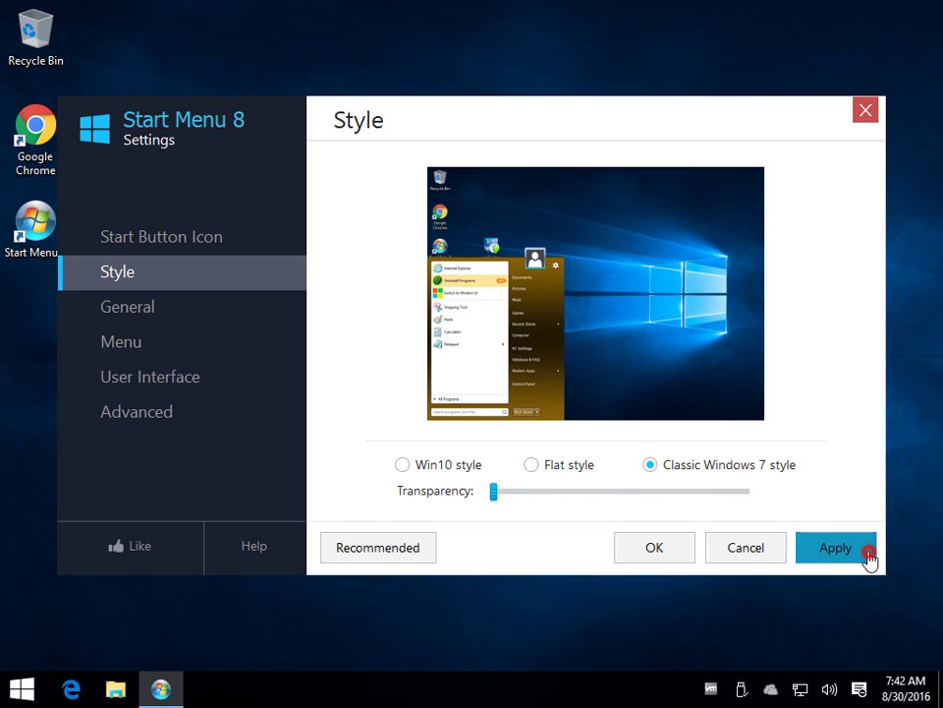
{"action": "left_click", "coordinate": [870, 555]}
{"action": "left_click", "coordinate": [10, 691]}
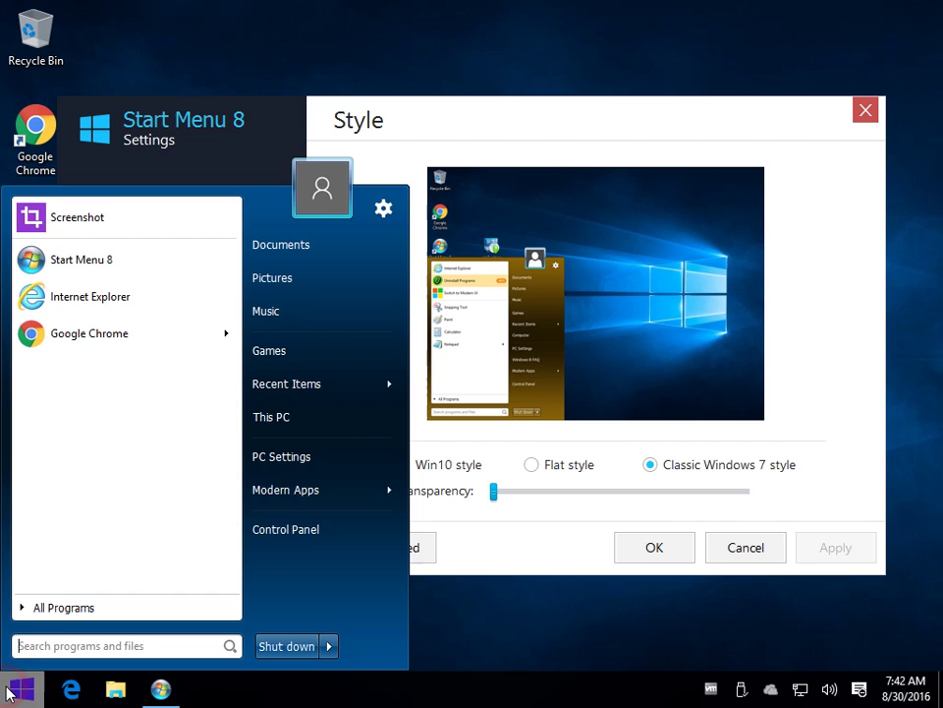
{"action": "left_click", "coordinate": [9, 692]}
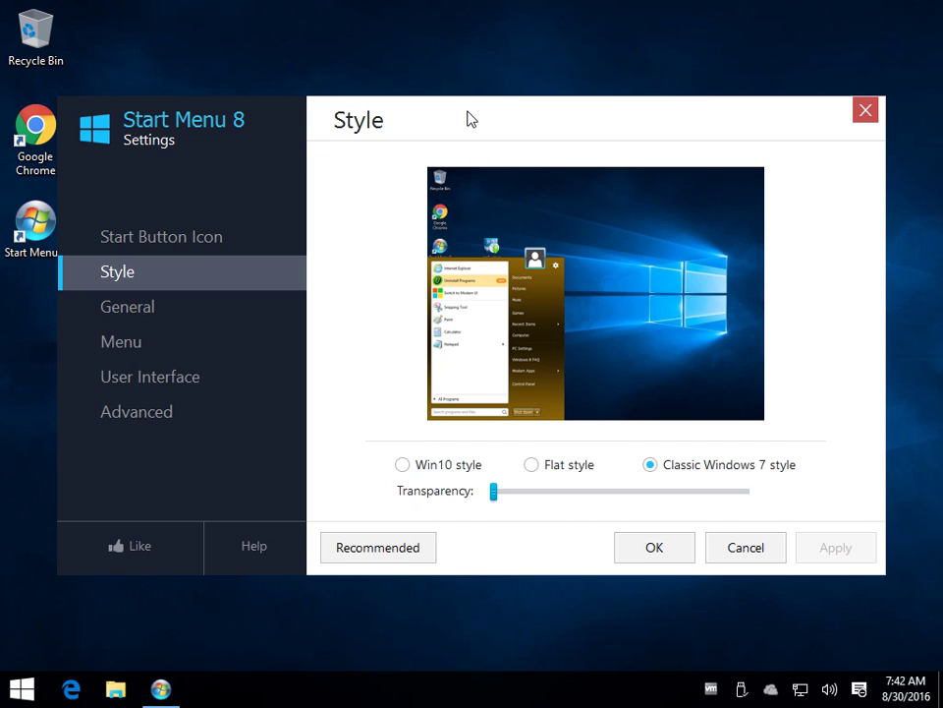
Step: Apply the Smile icon as the Start button and try it out by opening the Start menu
{"action": "left_click", "coordinate": [179, 236]}
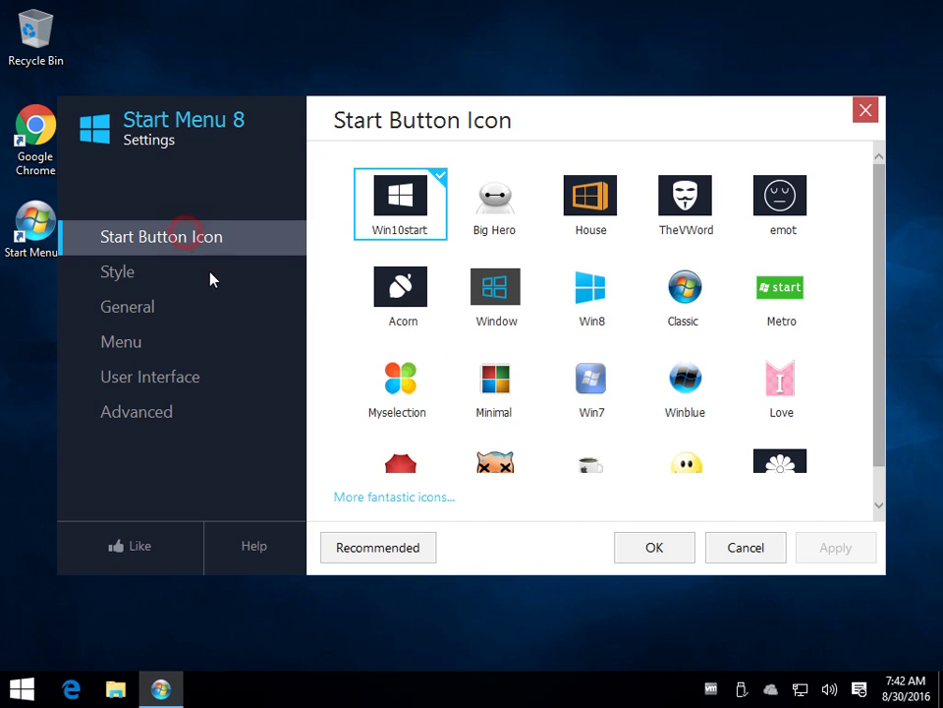
{"action": "left_click", "coordinate": [681, 468]}
{"action": "left_click", "coordinate": [813, 553]}
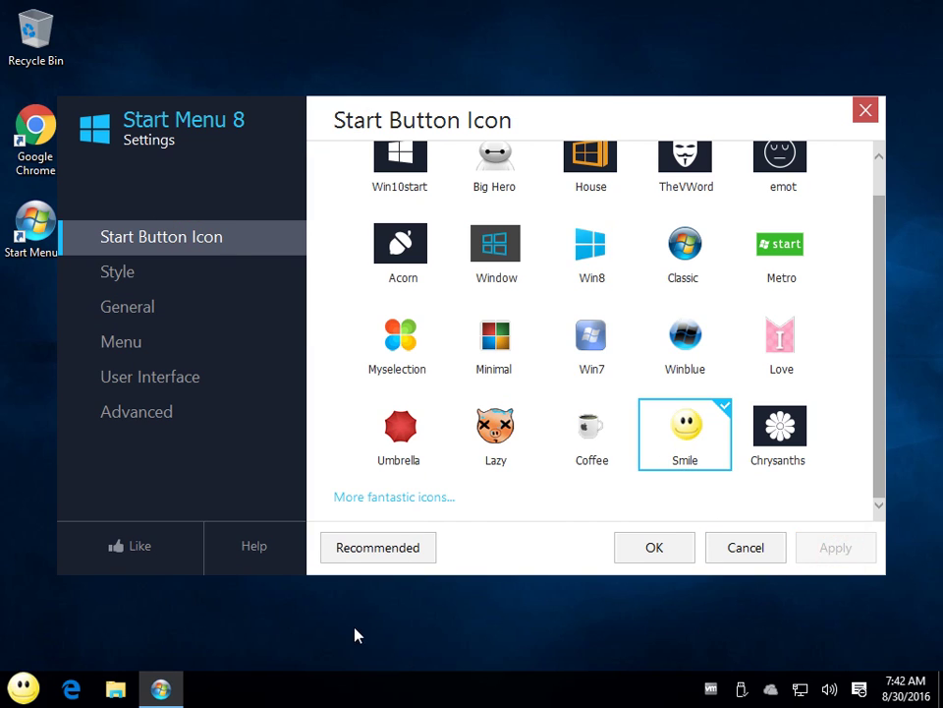
{"action": "left_click", "coordinate": [18, 689]}
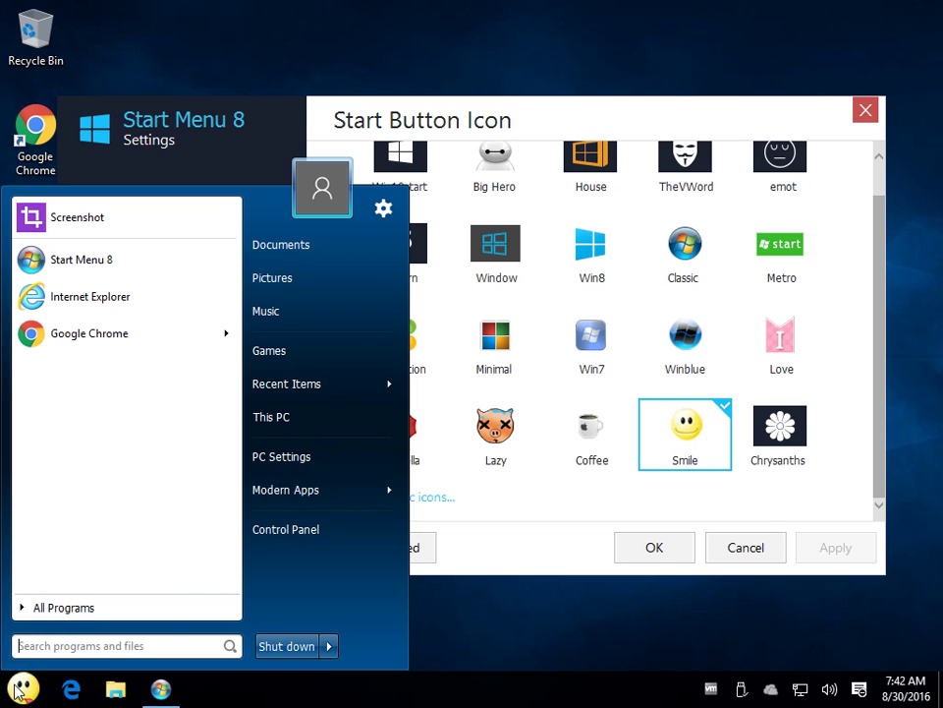
{"action": "left_click", "coordinate": [15, 691]}
{"action": "left_click", "coordinate": [16, 689]}
{"action": "left_click", "coordinate": [882, 426]}
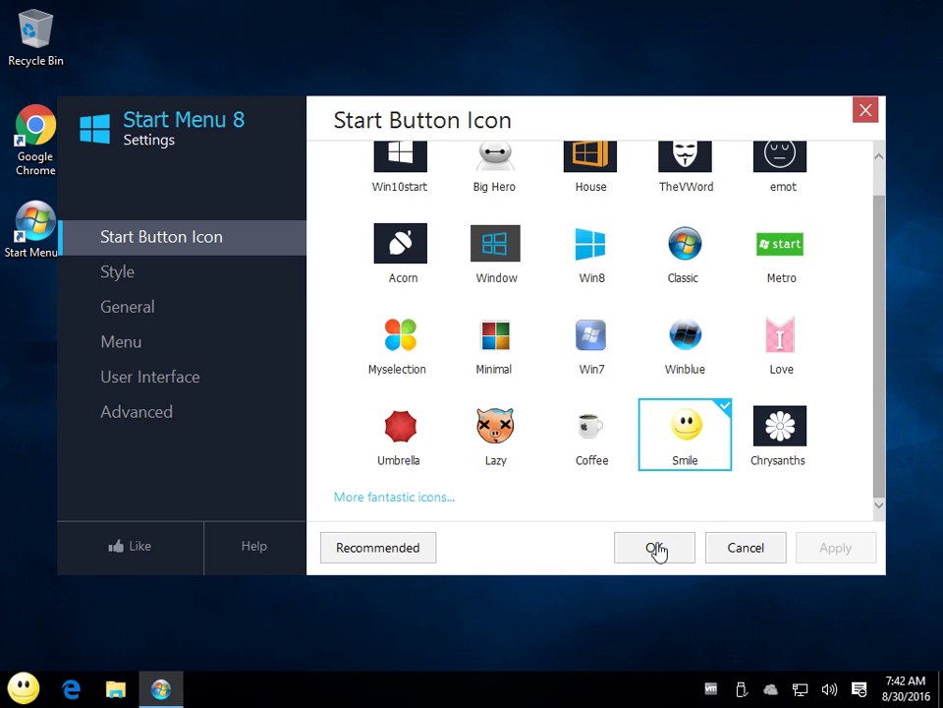
Step: Apply the House icon as the Start button and check that it opens the Start menu
{"action": "scroll", "coordinate": [598, 263], "scroll_direction": "up", "scroll_amount": 1}
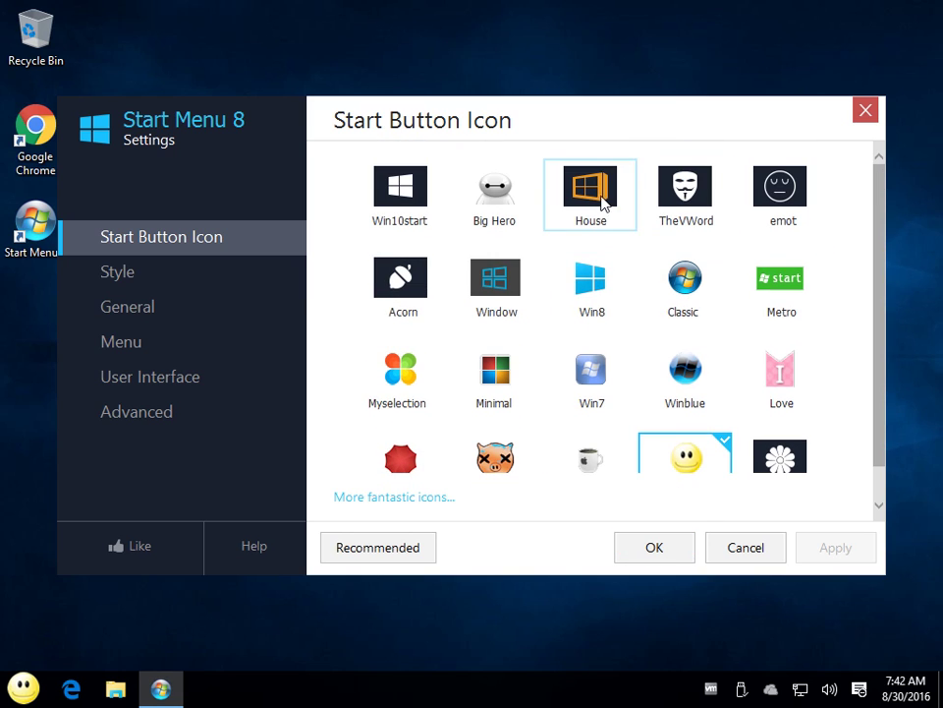
{"action": "left_click", "coordinate": [602, 198]}
{"action": "left_click", "coordinate": [808, 548]}
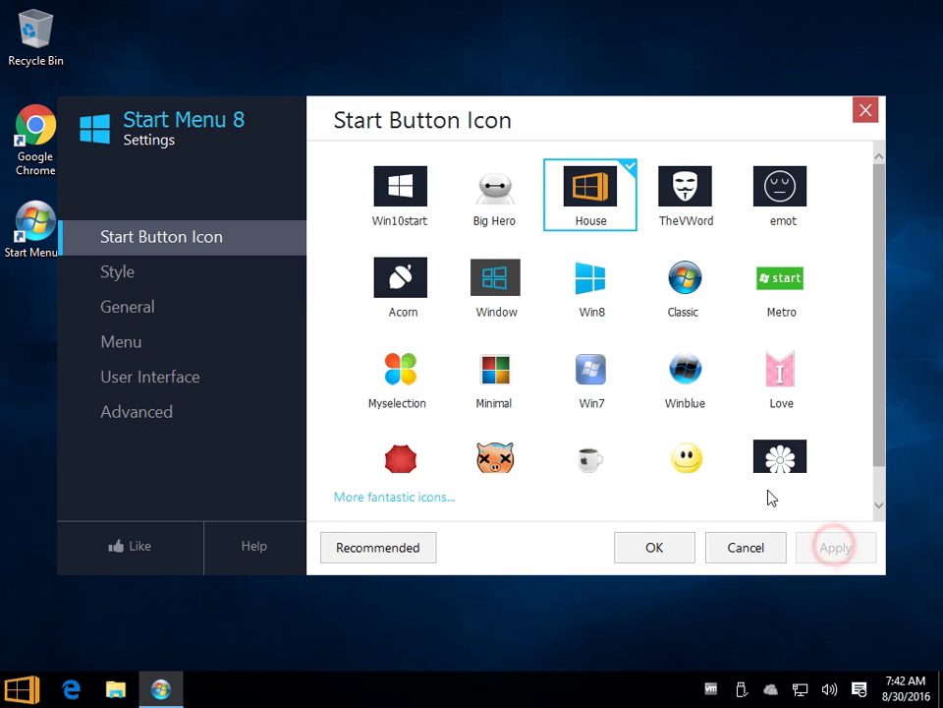
{"action": "left_click", "coordinate": [21, 695]}
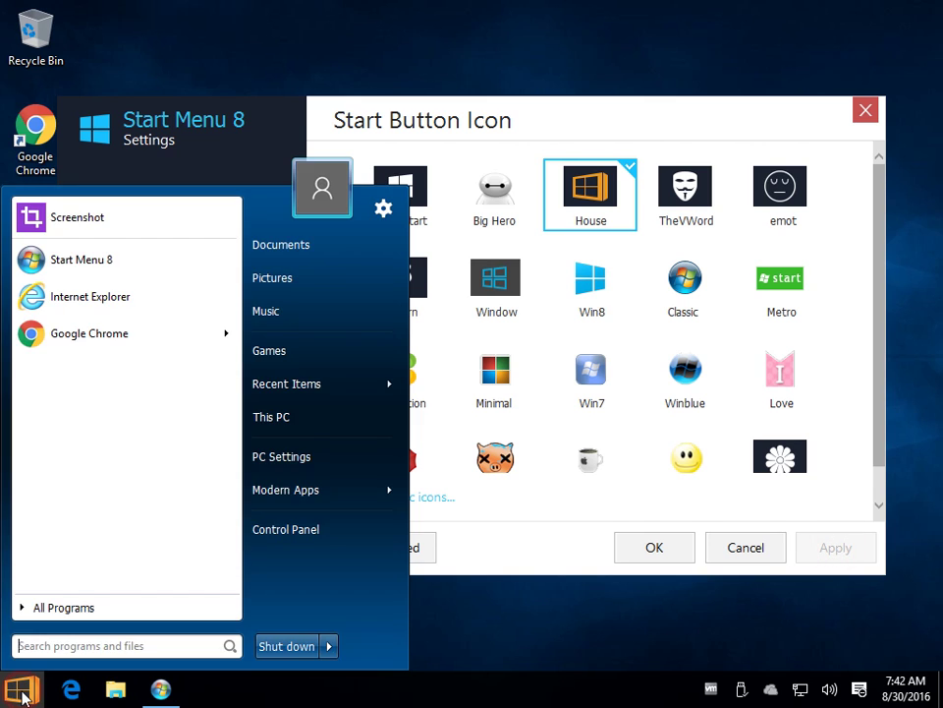
{"action": "left_click", "coordinate": [21, 696]}
Step: Review the General and Menu settings pages, and compare the Menu entries with the items in the Start menu
{"action": "left_click", "coordinate": [155, 310]}
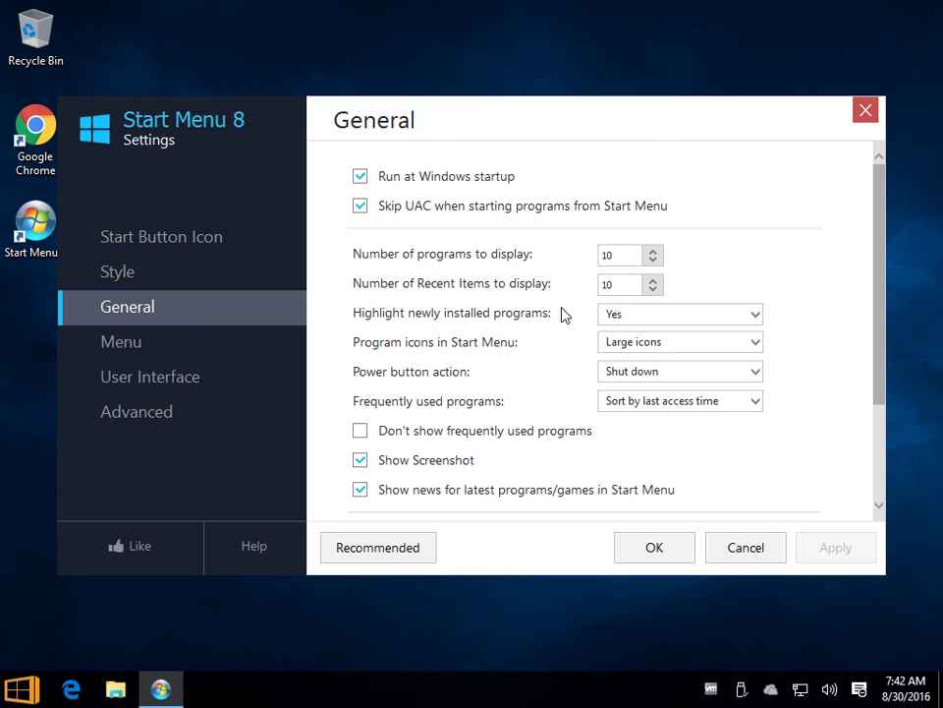
{"action": "left_click", "coordinate": [128, 344]}
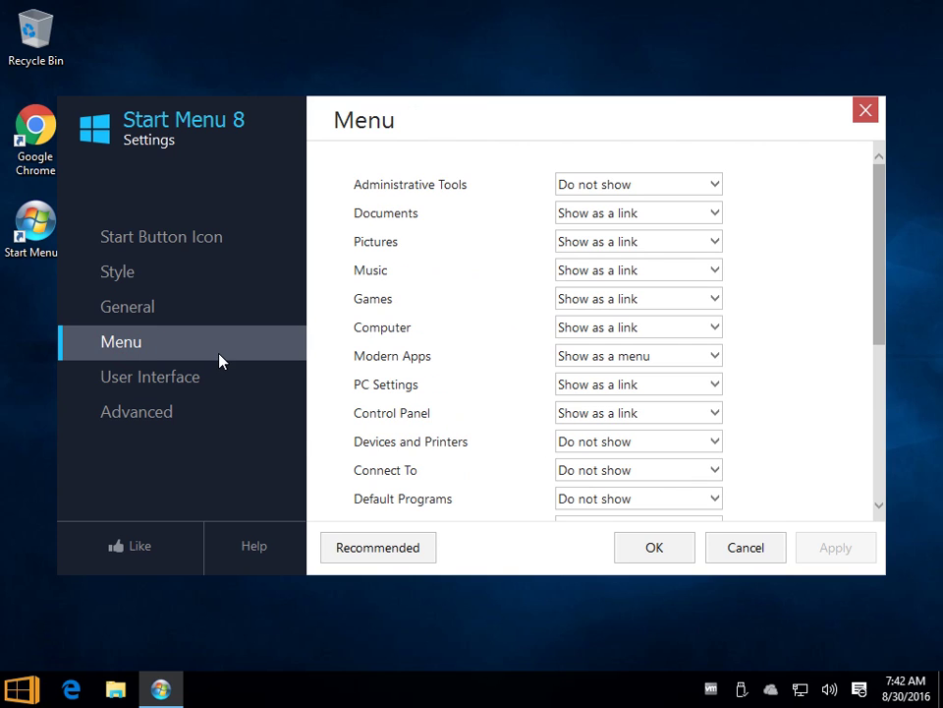
{"action": "left_click", "coordinate": [21, 689]}
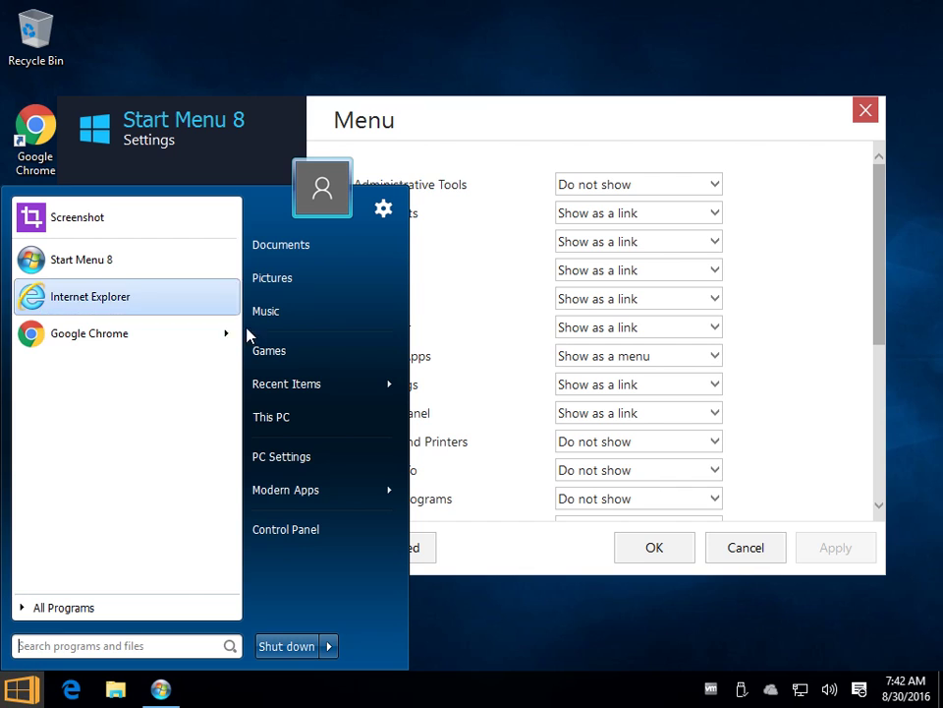
{"action": "left_click", "coordinate": [573, 128]}
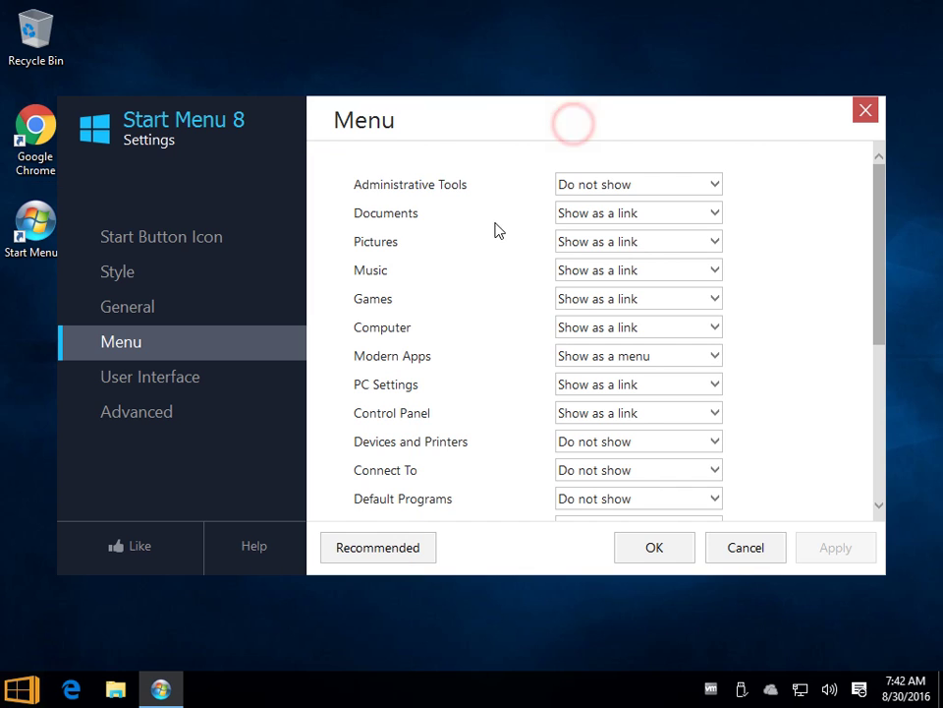
Step: Set the Games entry to "Do not show", apply it, and check the Start menu
{"action": "left_click", "coordinate": [580, 300]}
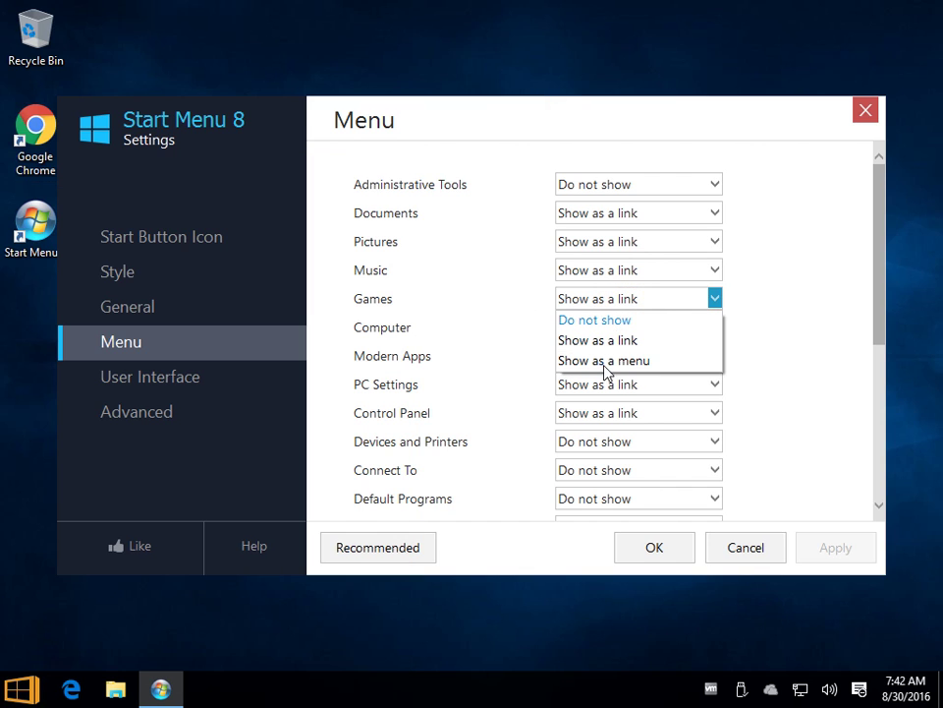
{"action": "left_click", "coordinate": [621, 320]}
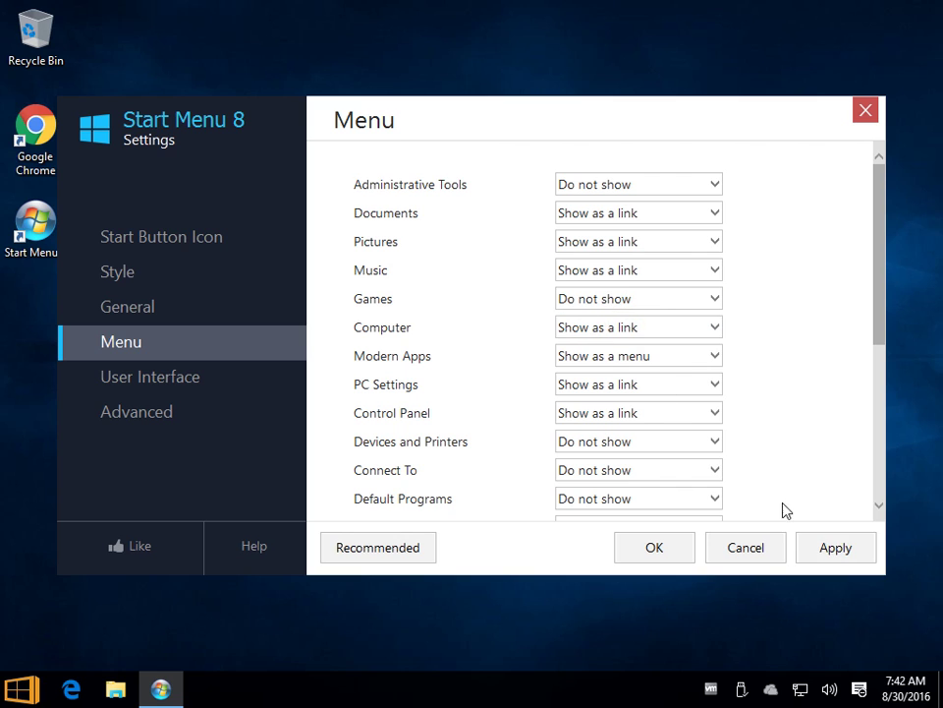
{"action": "left_click", "coordinate": [822, 547]}
{"action": "left_click", "coordinate": [21, 688]}
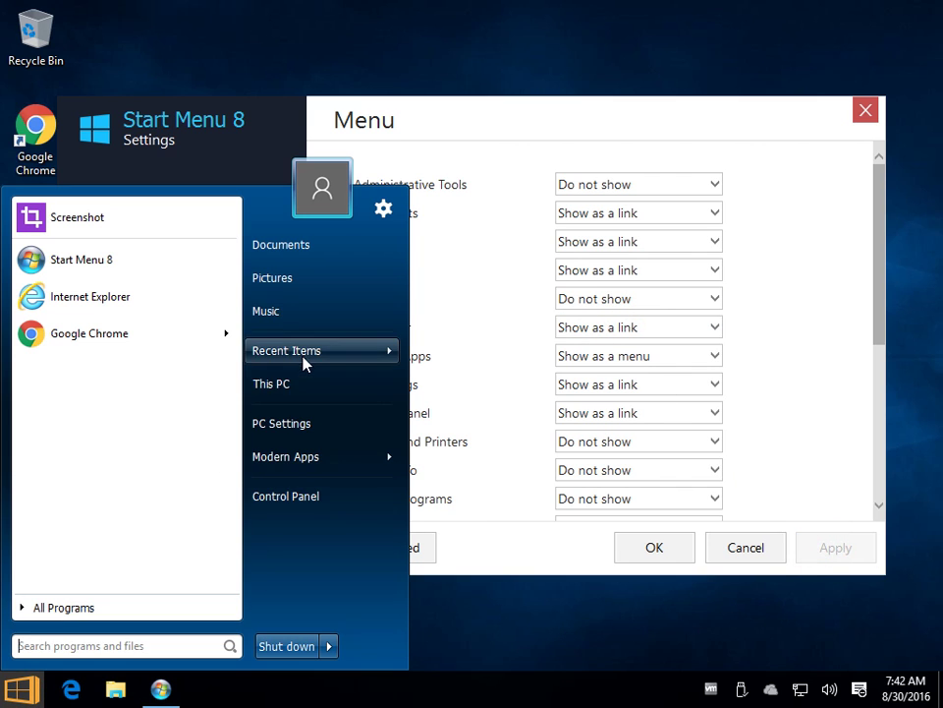
Step: Set the Games entry back to "Show as a link", apply it, and check the Start menu
{"action": "left_click", "coordinate": [669, 299]}
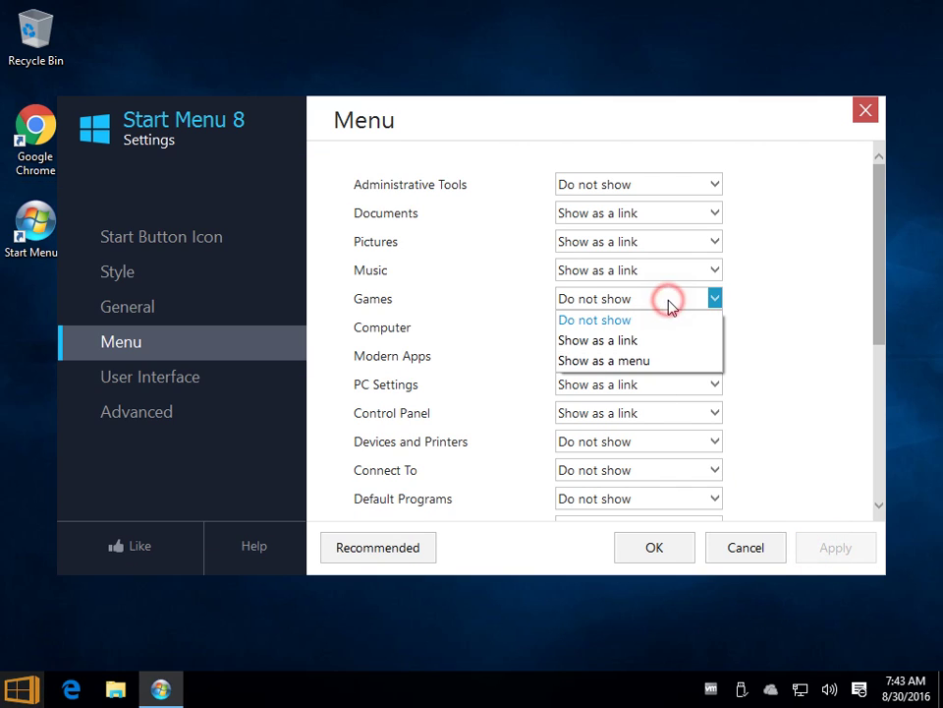
{"action": "left_click", "coordinate": [641, 358]}
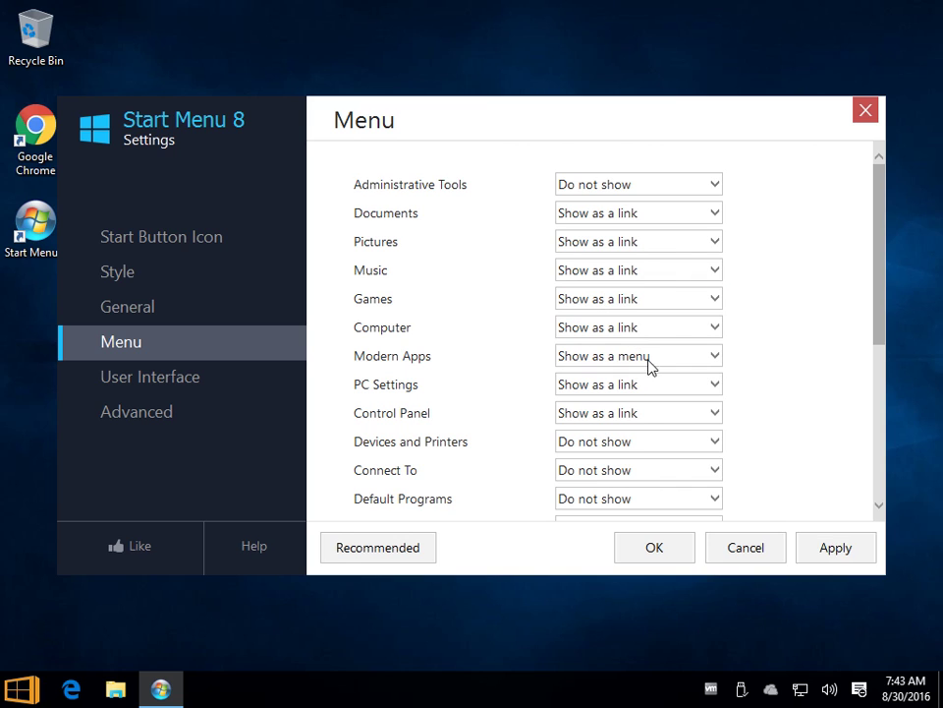
{"action": "left_click", "coordinate": [820, 555]}
{"action": "left_click", "coordinate": [20, 693]}
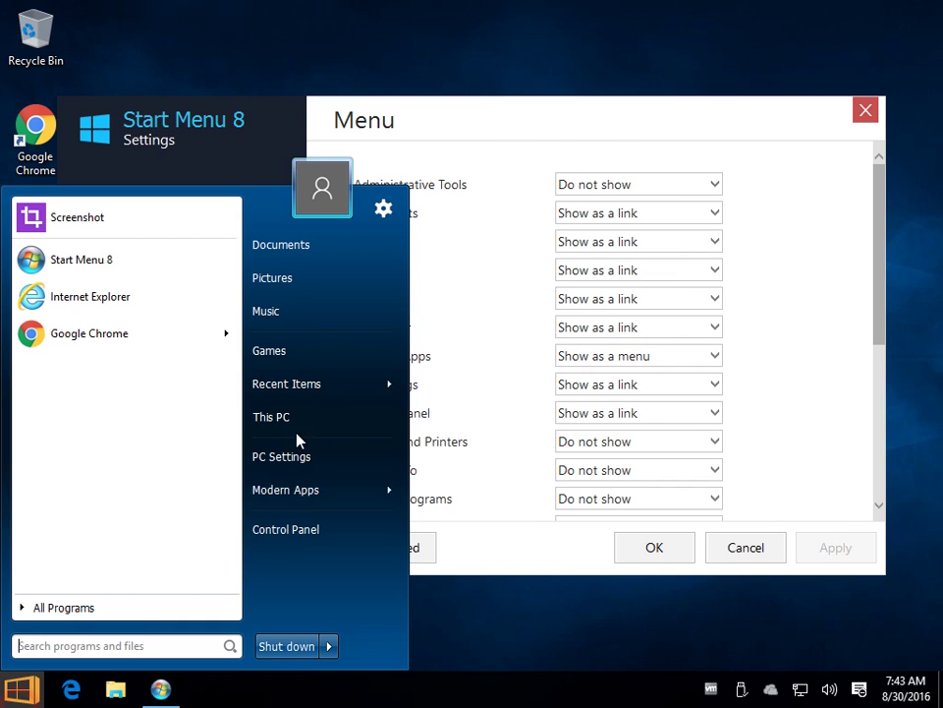
{"action": "left_click", "coordinate": [695, 664]}
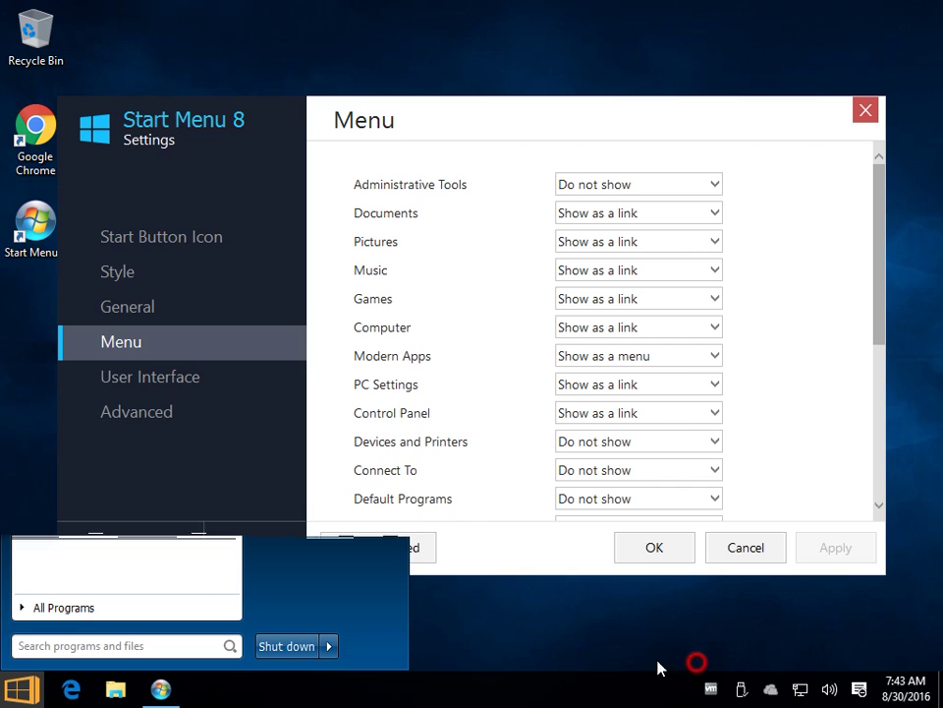
Step: Enable "Press Windows key to open Windows 10 Start Menu" in the Advanced settings, apply it, and test the Start button and the Windows key
{"action": "left_click", "coordinate": [178, 383]}
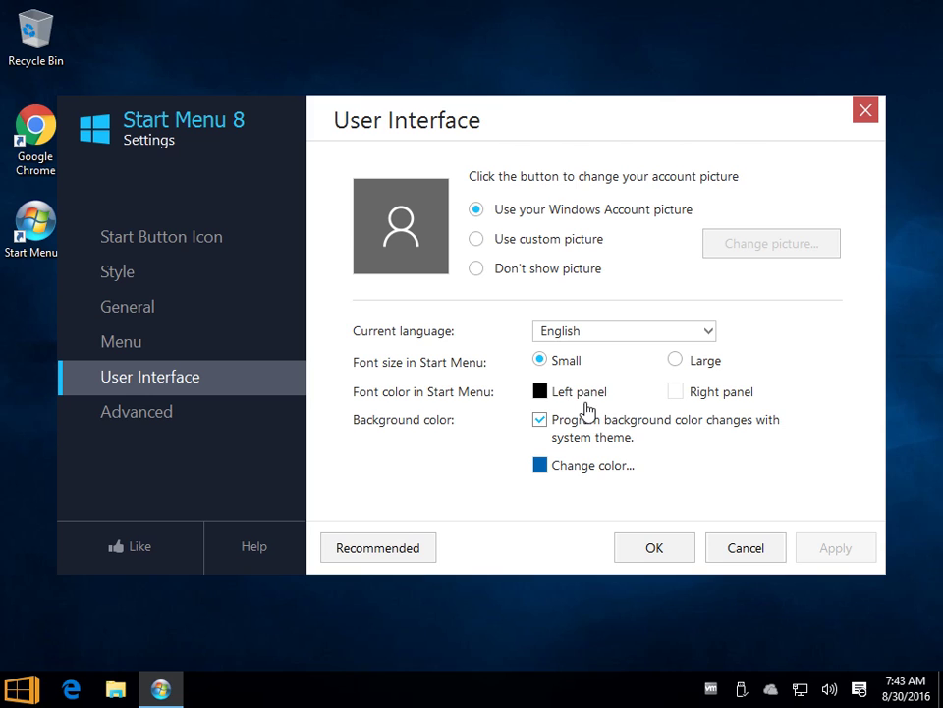
{"action": "left_click", "coordinate": [162, 421]}
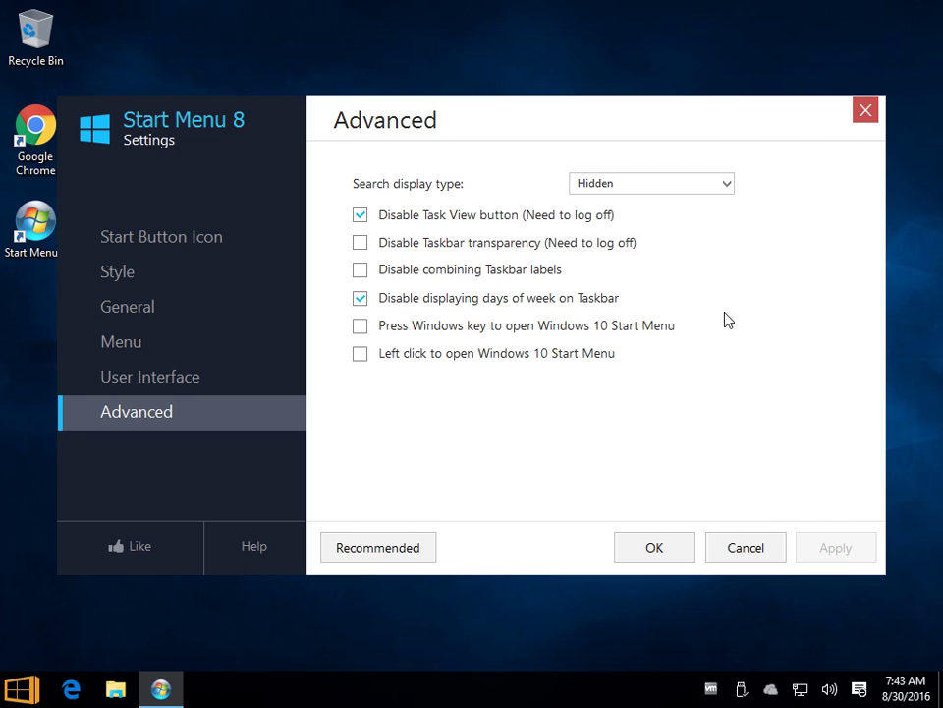
{"action": "left_click", "coordinate": [442, 335]}
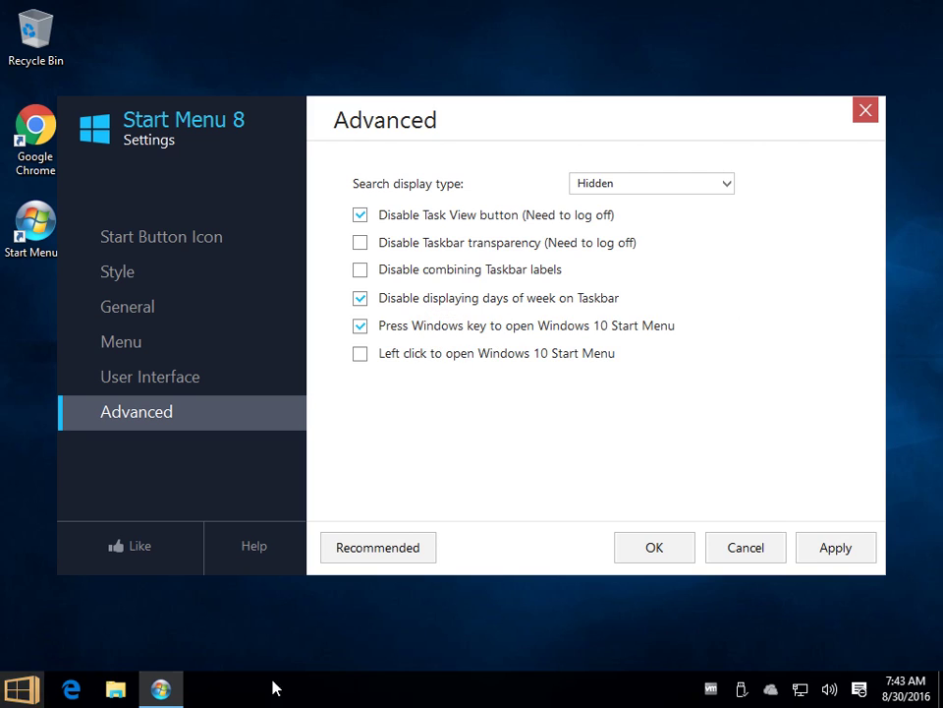
{"action": "left_click", "coordinate": [821, 548]}
{"action": "left_click", "coordinate": [21, 688]}
{"action": "left_click", "coordinate": [25, 688]}
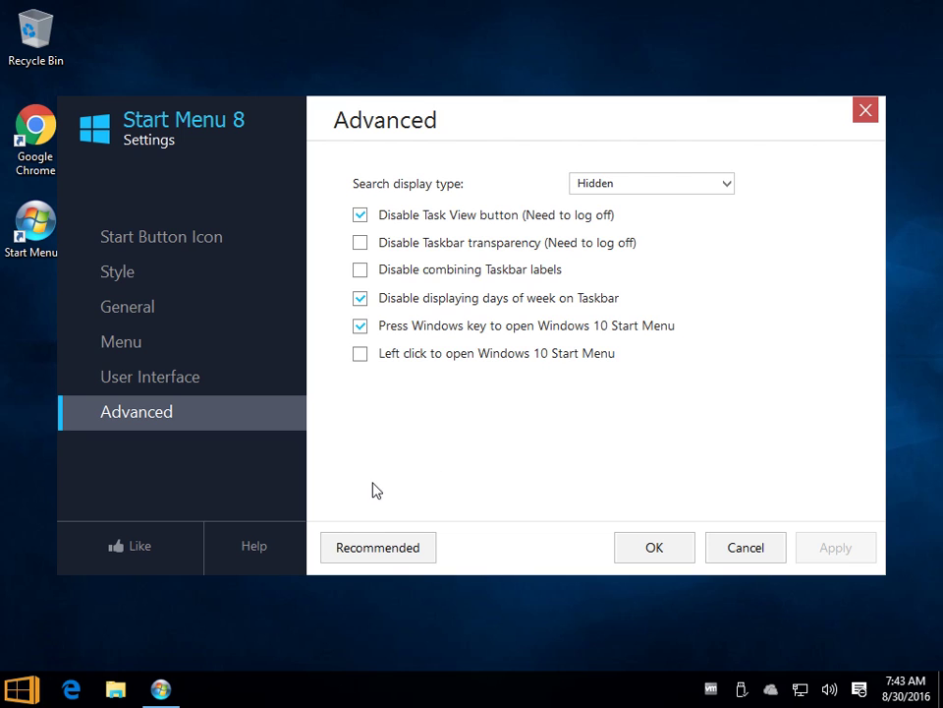
{"action": "key", "text": "super"}
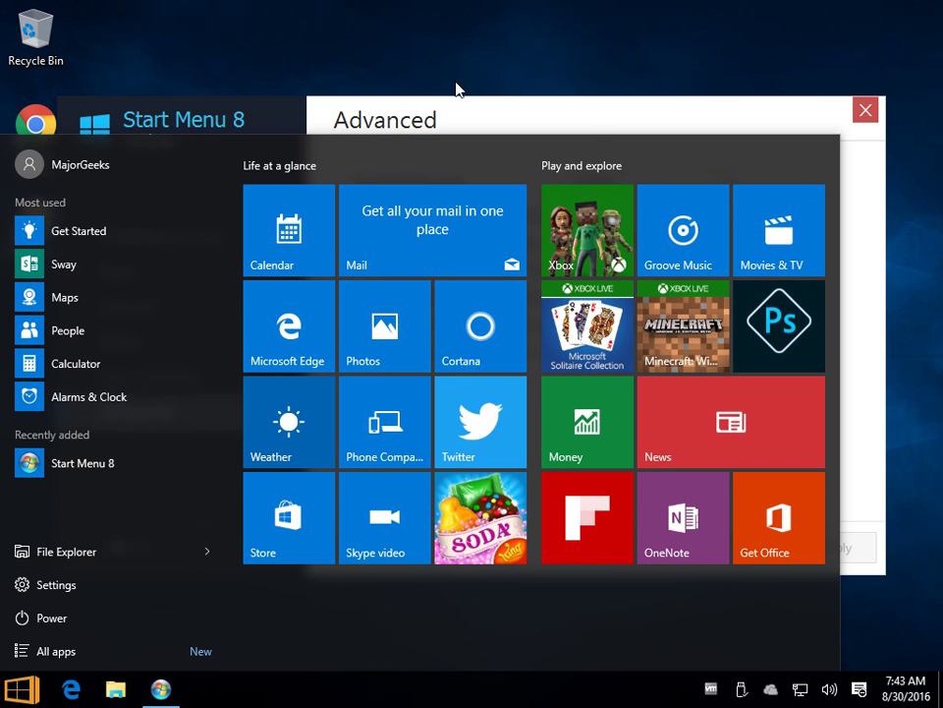
{"action": "key", "text": "super"}
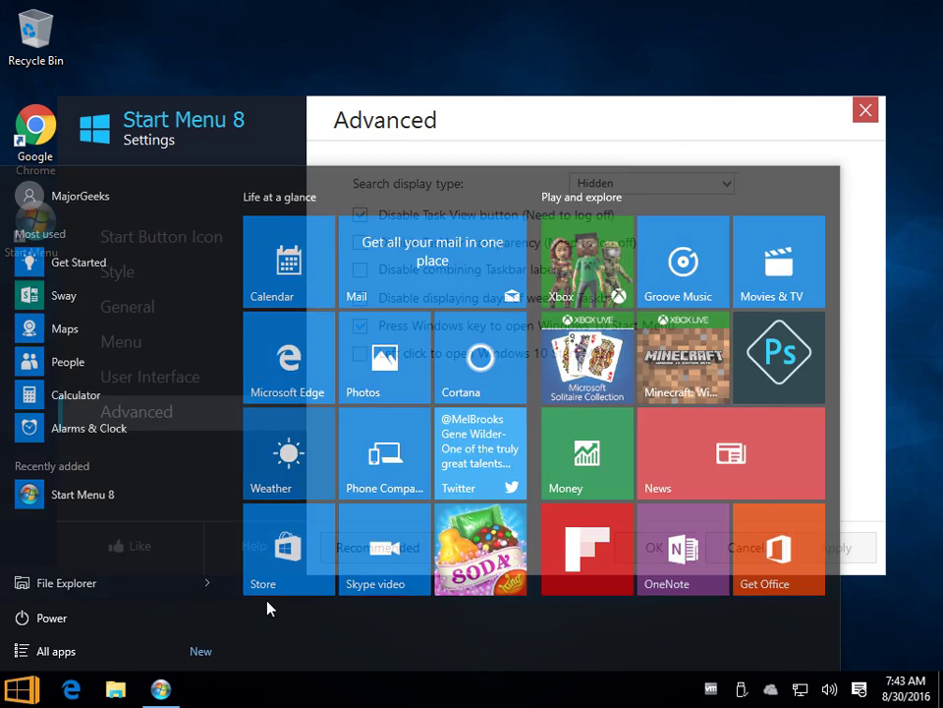
Step: Turn off "Press Windows key to open Windows 10 Start Menu", apply the change, and shift the settings window slightly upward
{"action": "left_click", "coordinate": [396, 326]}
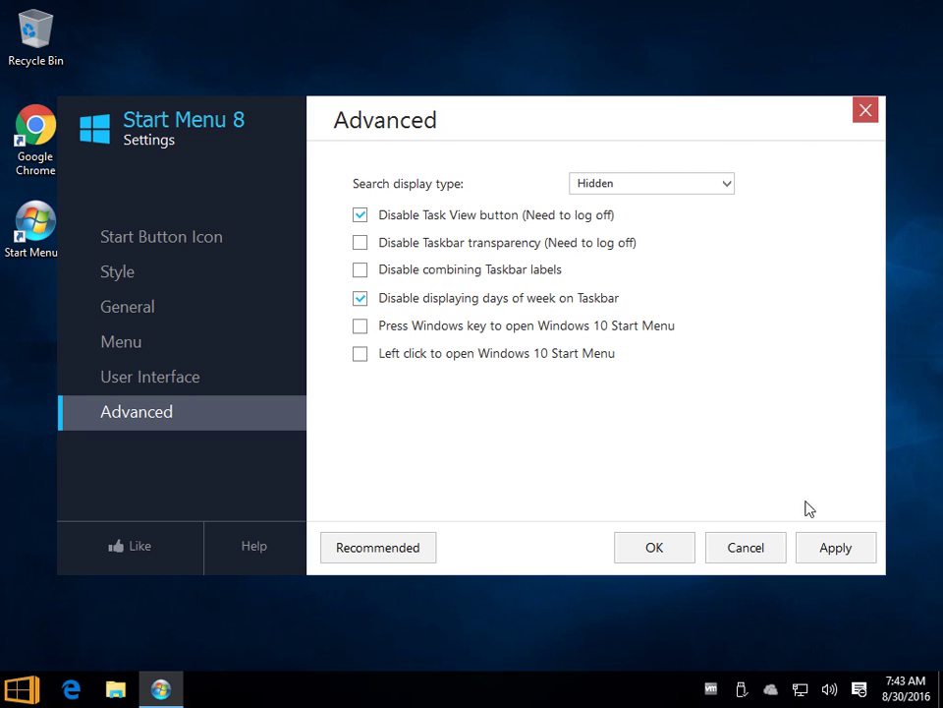
{"action": "left_click", "coordinate": [864, 561]}
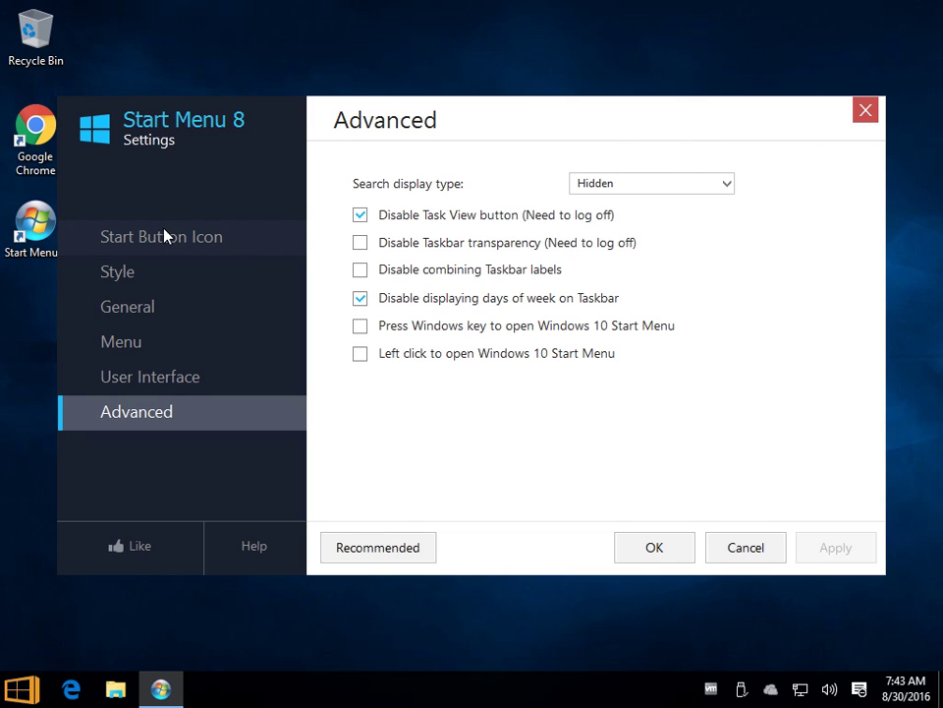
{"action": "left_click_drag", "start_coordinate": [489, 119], "coordinate": [508, 93]}
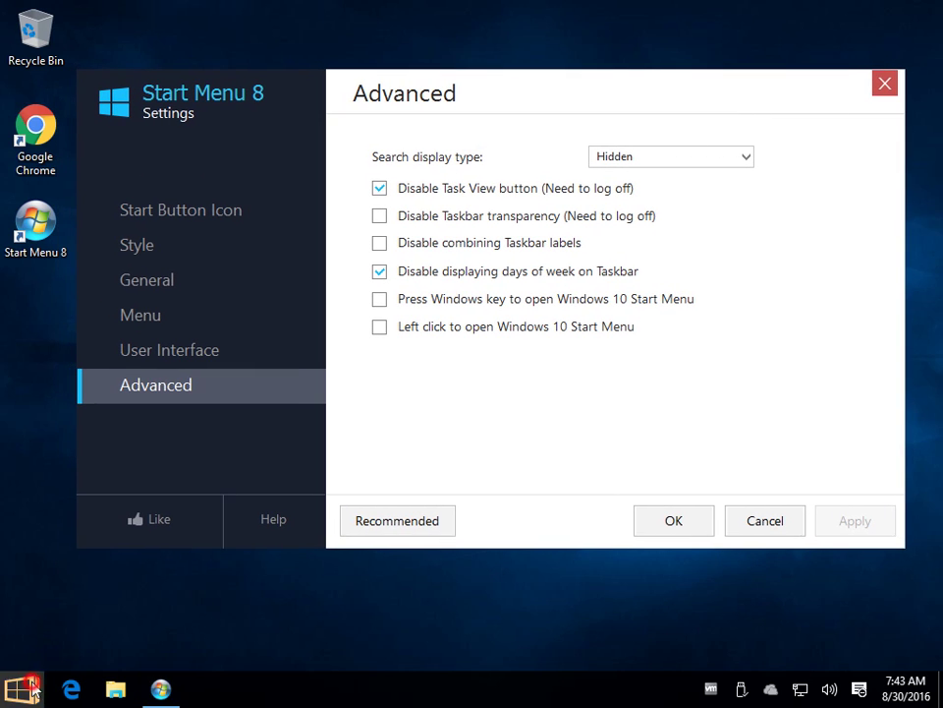
Step: Re-enable "Press Windows key to open Windows 10 Start Menu", apply it, and try both the Windows key and the Start button
{"action": "left_click", "coordinate": [500, 299]}
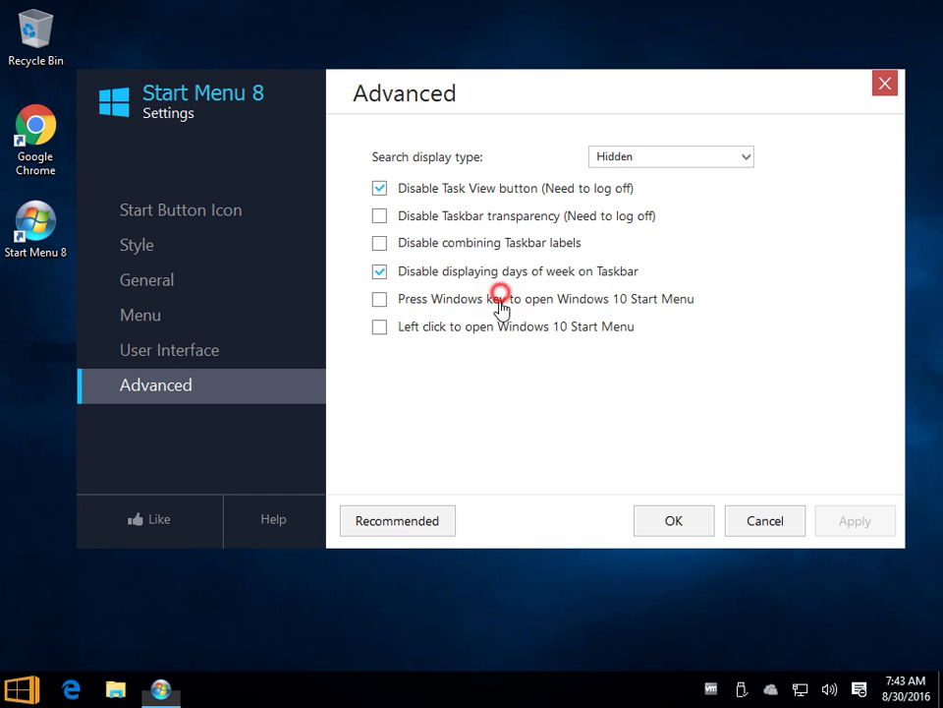
{"action": "left_click", "coordinate": [857, 521]}
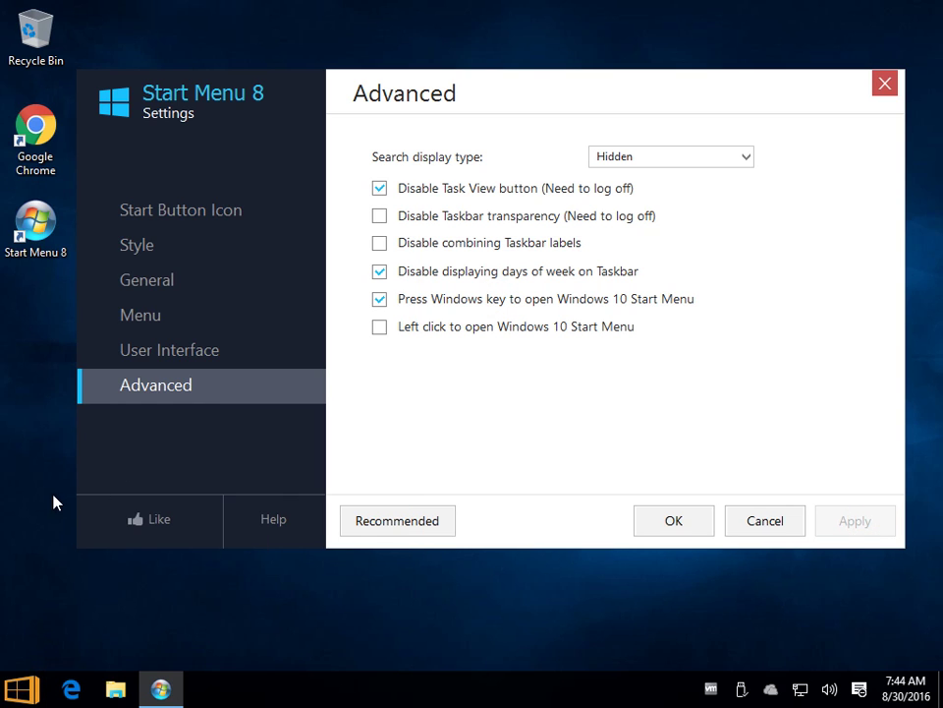
{"action": "key", "text": "super"}
{"action": "left_click", "coordinate": [13, 680]}
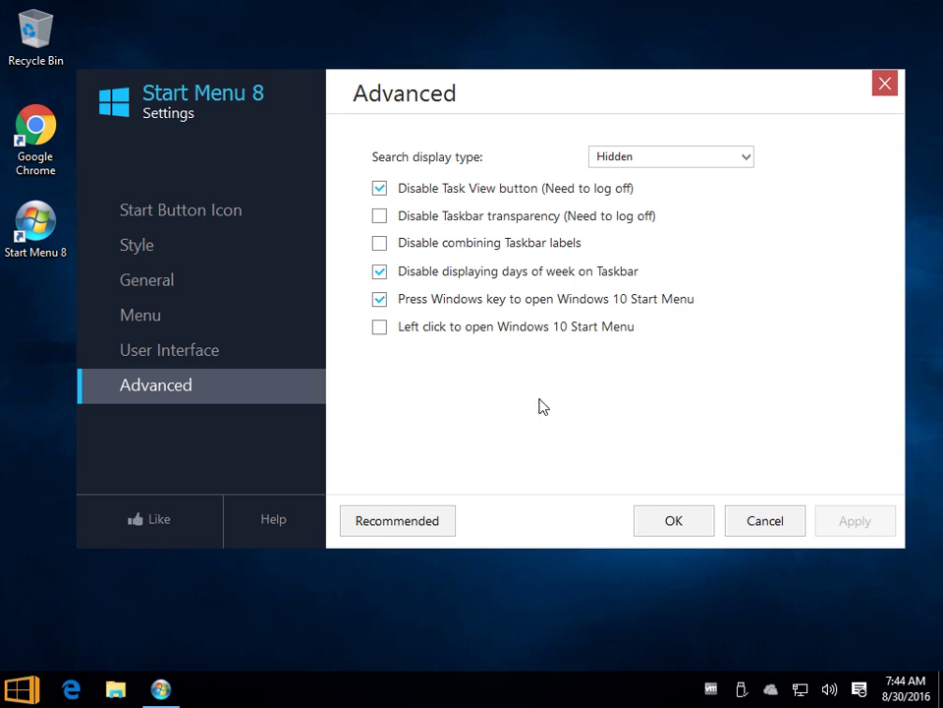
Step: Disable the Windows-key option for the Windows 10 Start menu again, apply it, and check what the Start button opens
{"action": "left_click", "coordinate": [462, 310]}
{"action": "left_click", "coordinate": [842, 521]}
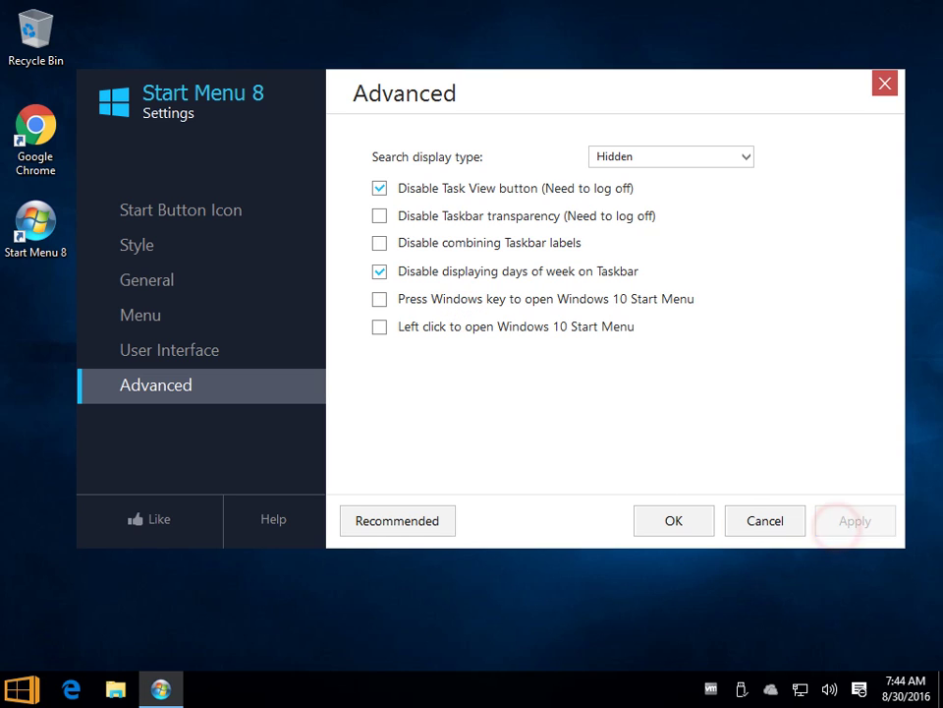
{"action": "left_click", "coordinate": [17, 687]}
{"action": "left_click", "coordinate": [30, 694]}
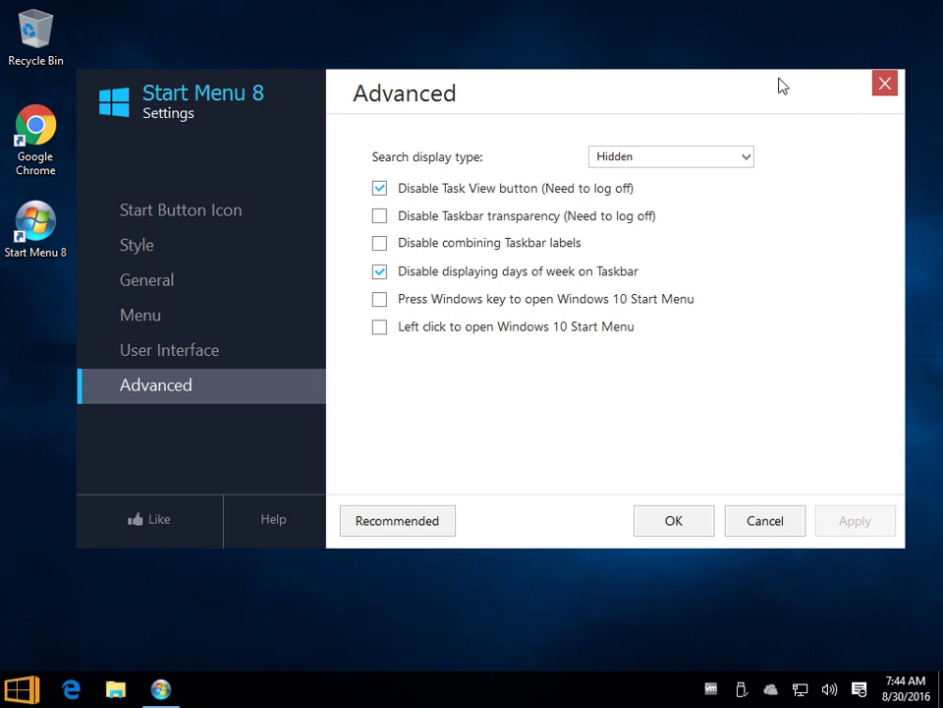